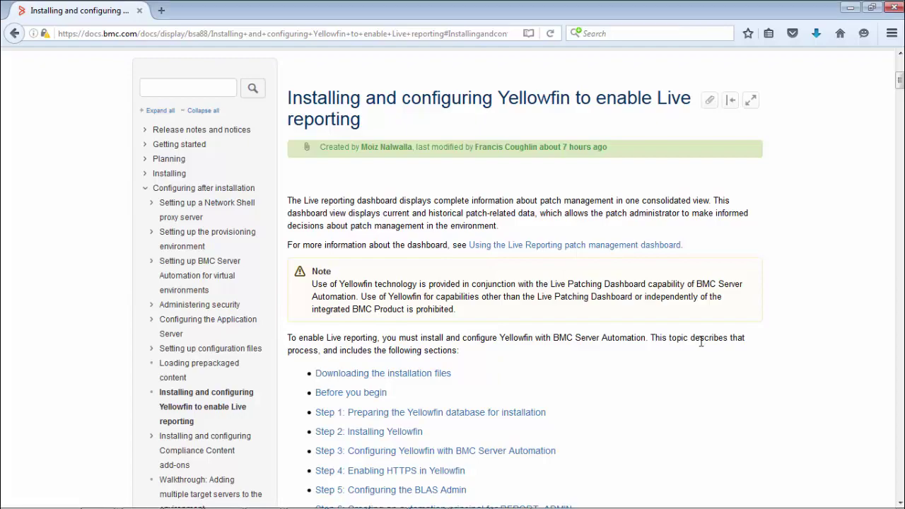
# Scroll the Yellowfin documentation from Step 2 through Step 3 down to Step 4: Enabling HTTPS
pyautogui.scroll(-20, 701, 342)
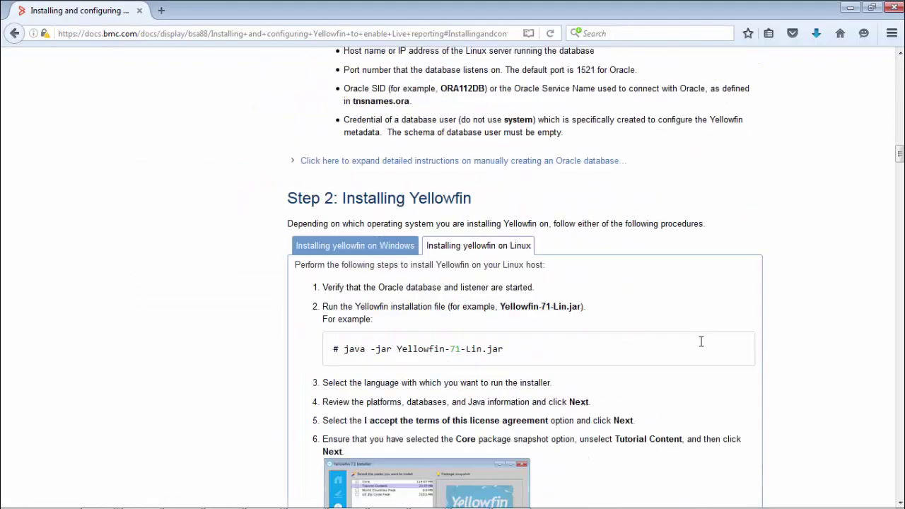
pyautogui.scroll(-7, 700, 341)
pyautogui.scroll(6, 701, 341)
pyautogui.scroll(-6, 701, 341)
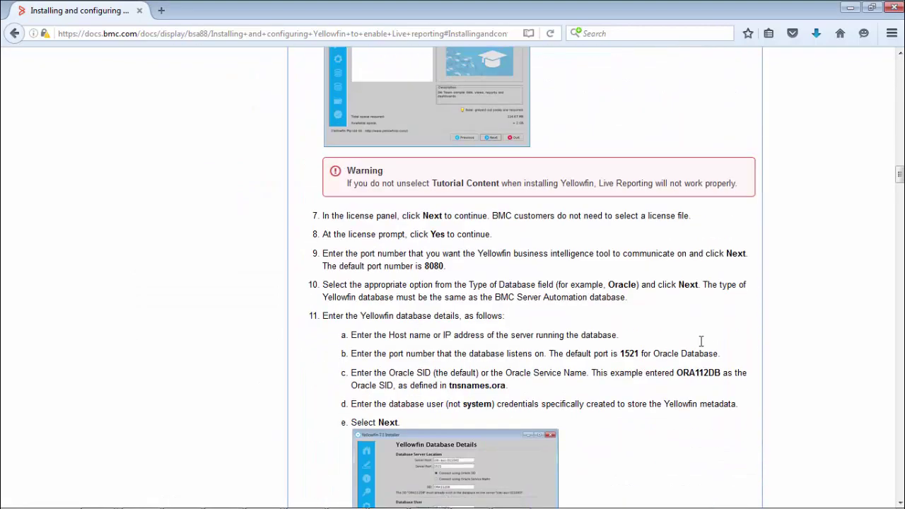
pyautogui.scroll(-6, 701, 341)
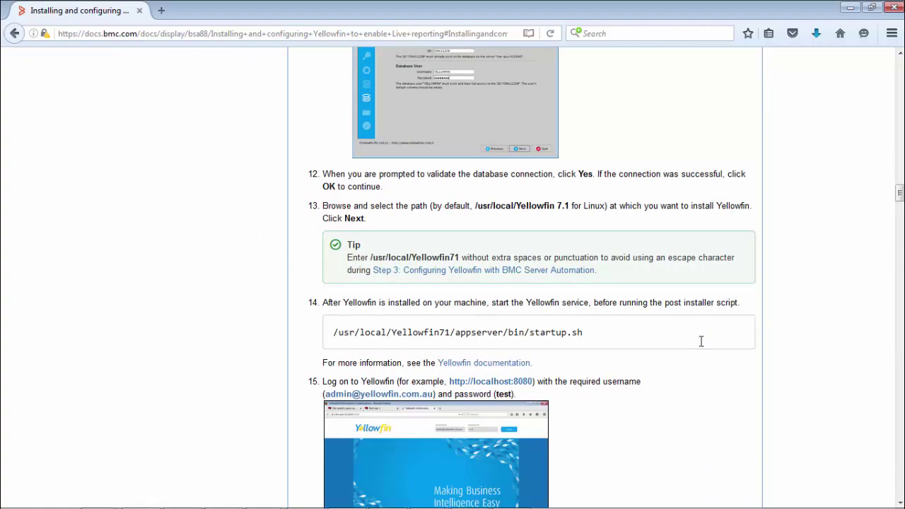
pyautogui.scroll(-12, 701, 342)
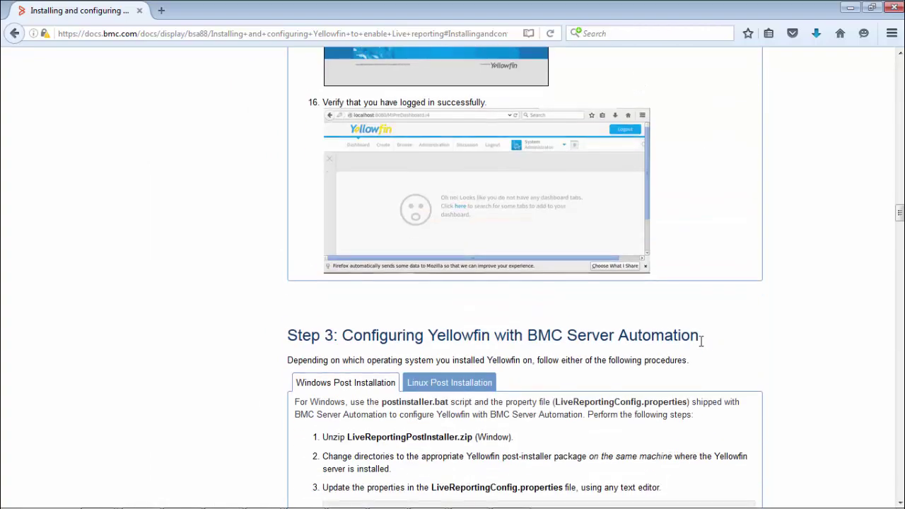
pyautogui.scroll(1, 701, 341)
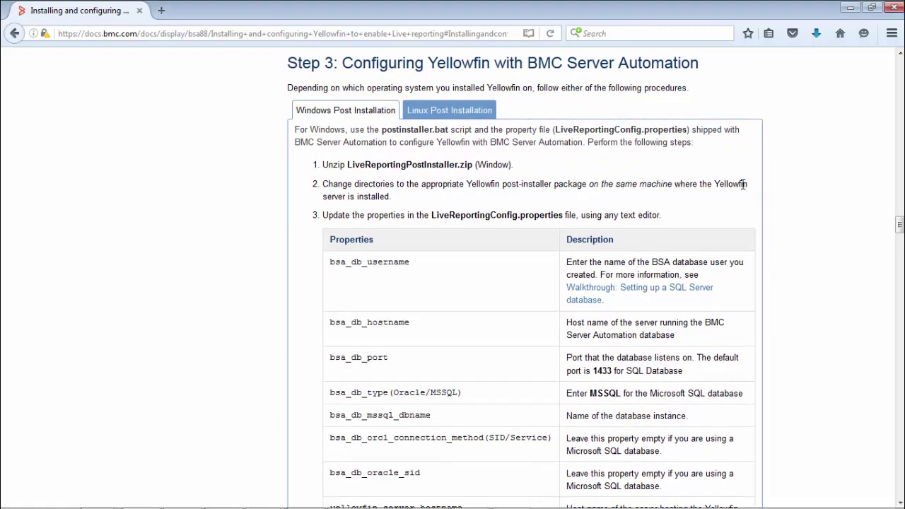
pyautogui.scroll(-20, 744, 184)
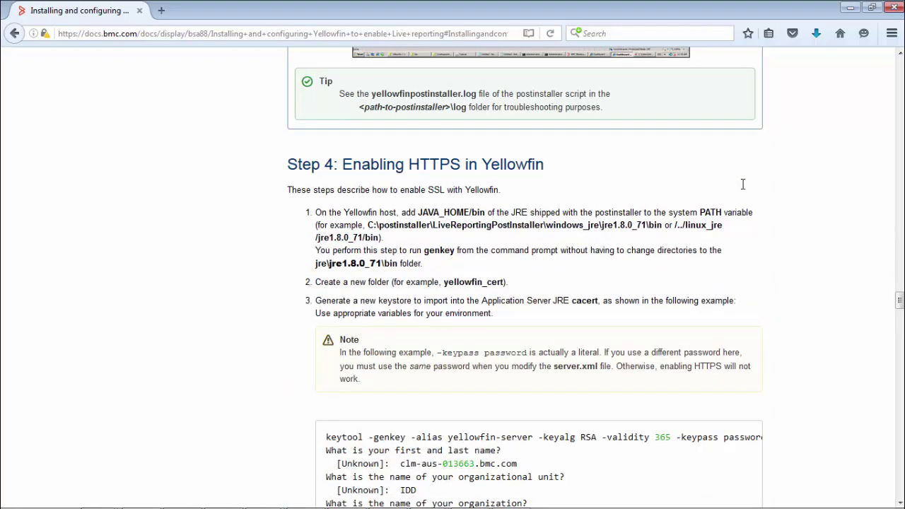
pyautogui.scroll(-2, 743, 184)
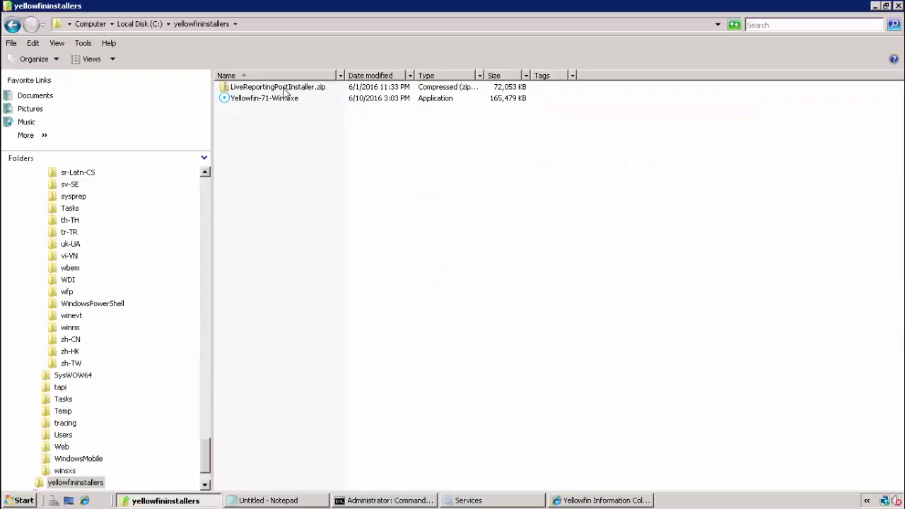
# Extract LiveReportingPostInstaller.zip with Extract All and maximize the extracted folder's window
pyautogui.click(283, 89)
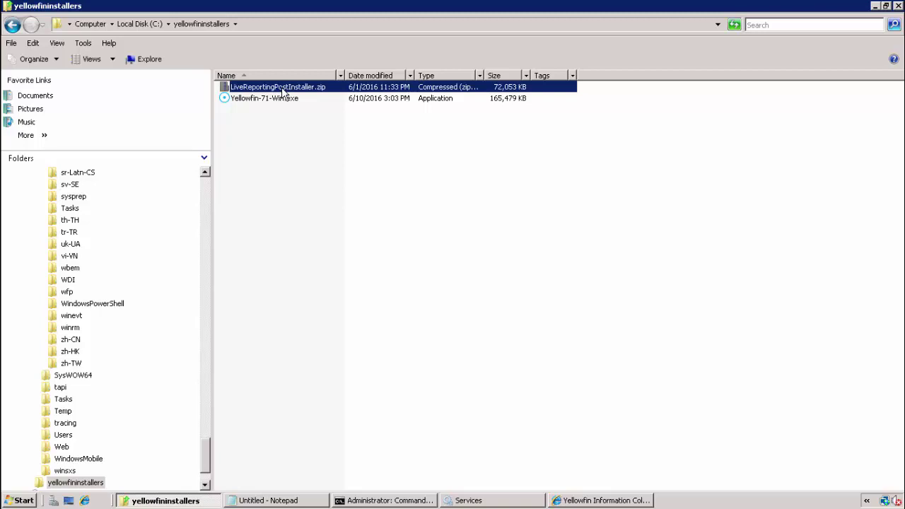
pyautogui.rightClick(283, 89)
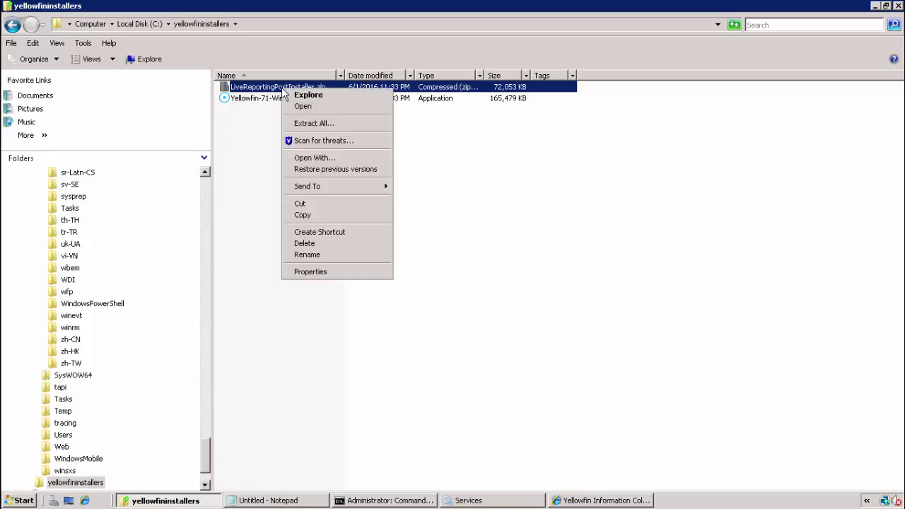
pyautogui.click(299, 126)
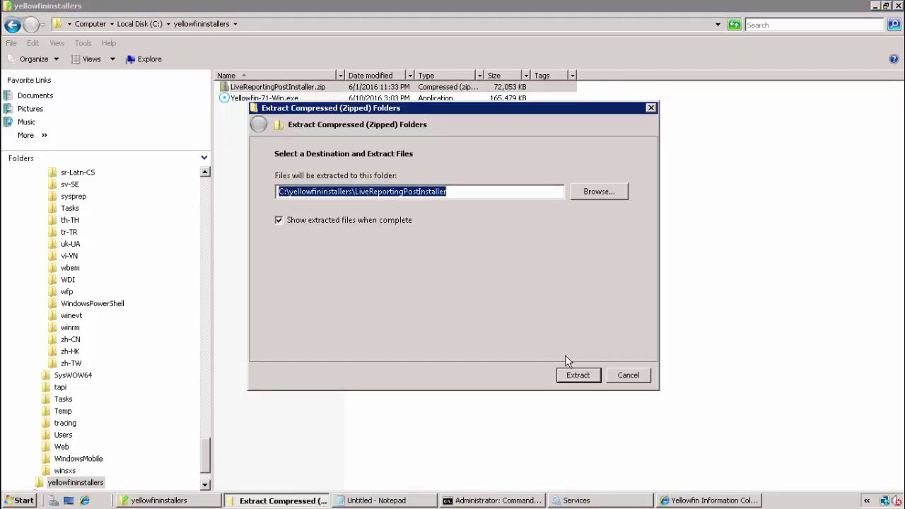
pyautogui.click(578, 375)
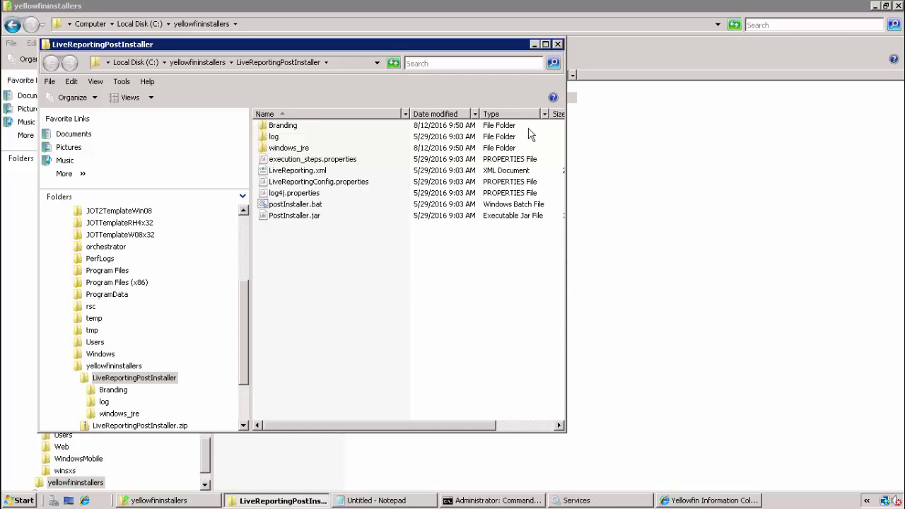
pyautogui.click(546, 44)
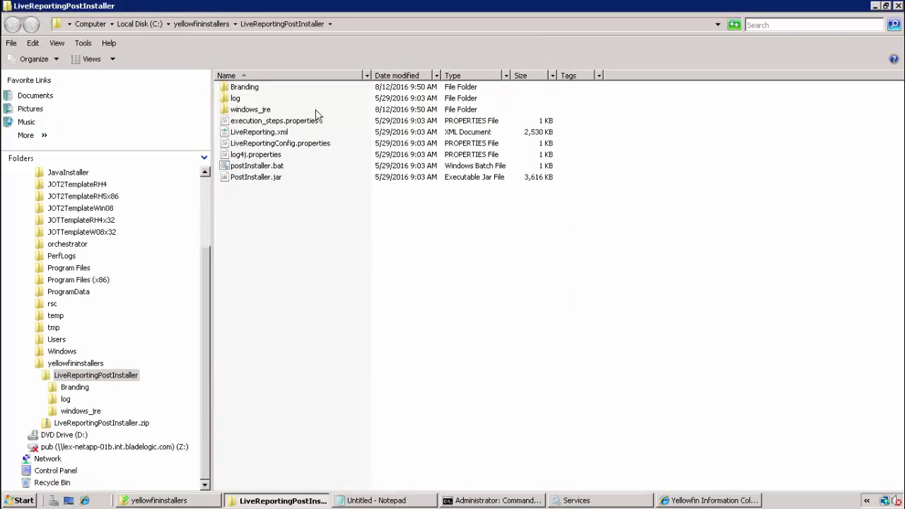
# Open LiveReportingConfig.properties in WordPad and look over the BSA DB and YellowFinServer sections
pyautogui.doubleClick(286, 146)
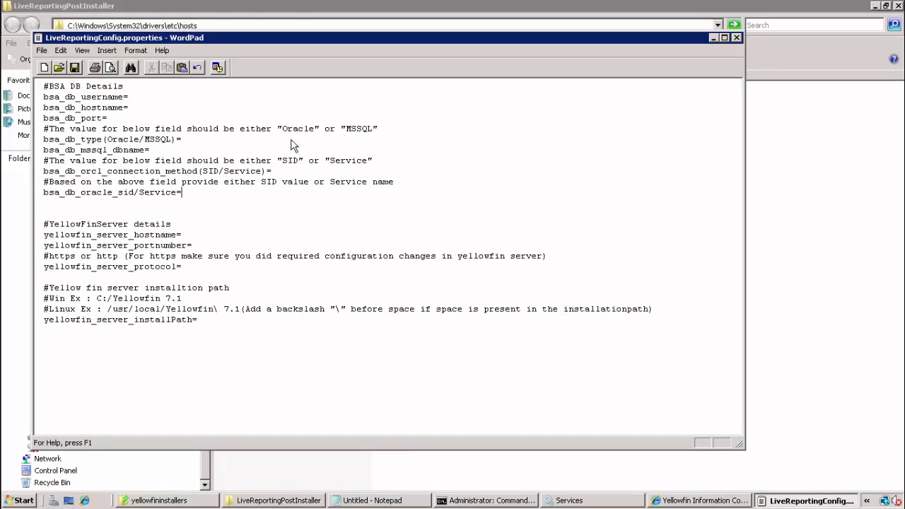
pyautogui.click(212, 115)
pyautogui.moveTo(203, 192); pyautogui.dragTo(42, 71)
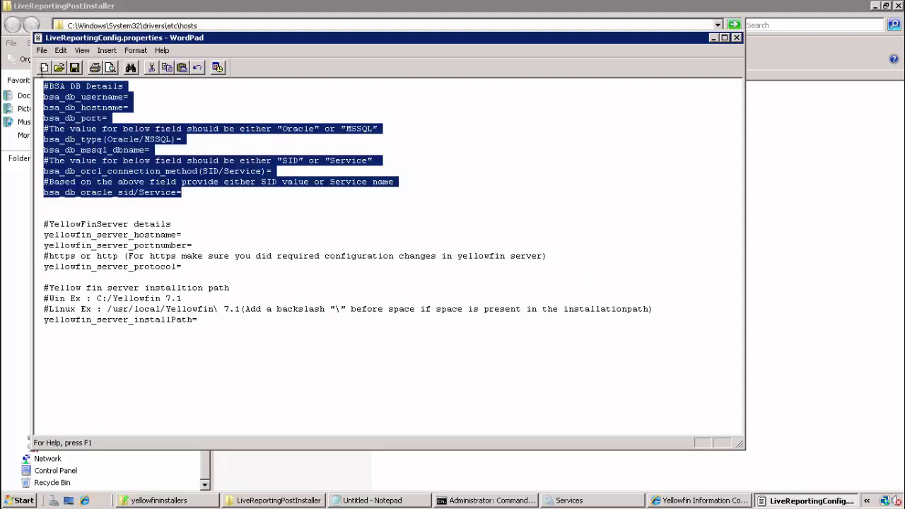
pyautogui.click(209, 321)
pyautogui.moveTo(209, 320); pyautogui.dragTo(46, 225)
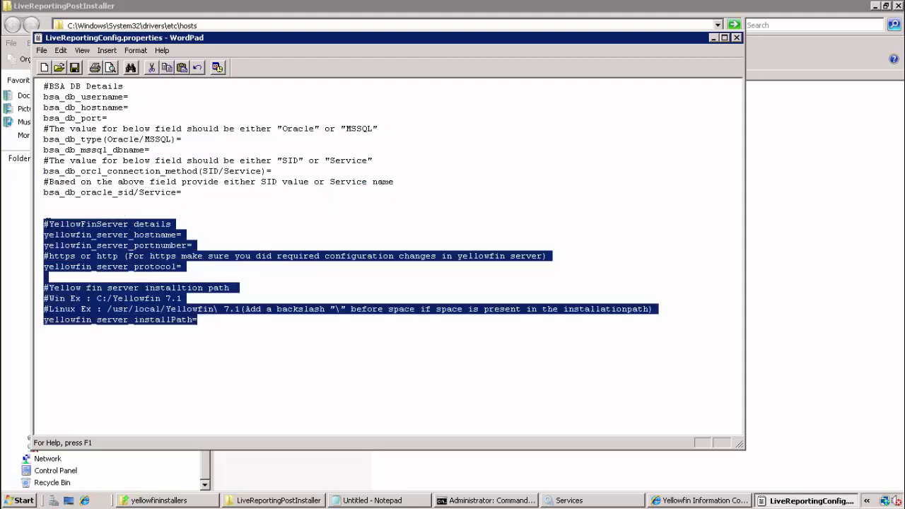
# Enter bsa_db_username BSA88, hostname mydbserver, port 1433 and db type MSSQL
pyautogui.click(138, 97)
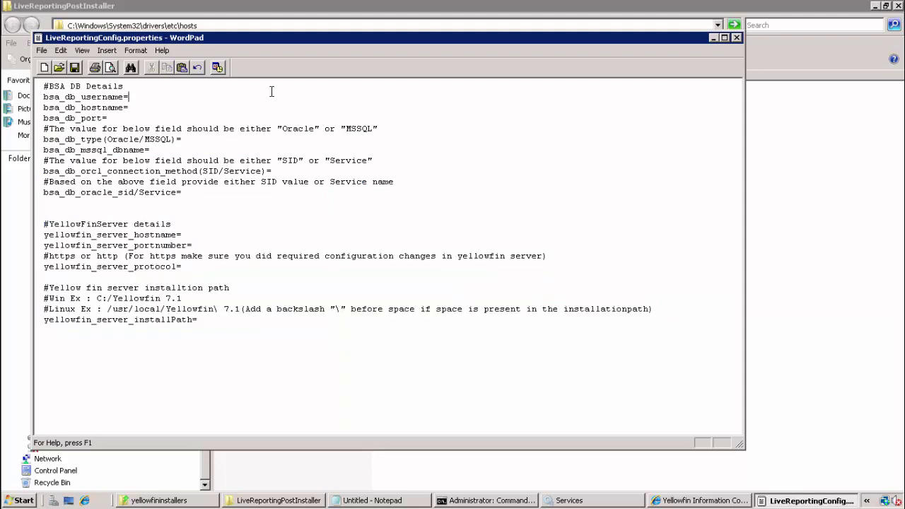
pyautogui.write('BSA88')
pyautogui.press('Down')
pyautogui.write('mydbserver')
pyautogui.press('Down')
pyautogui.write('1433')
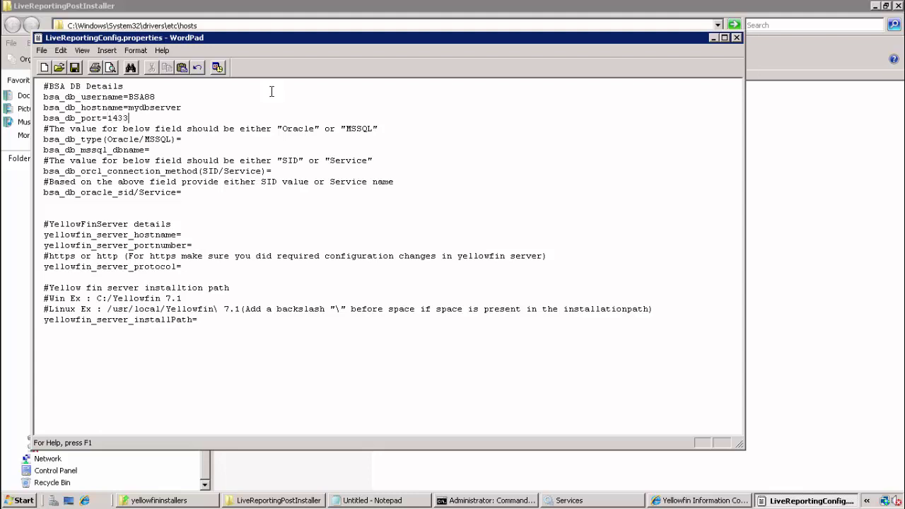
pyautogui.press('Down')
pyautogui.press('Down')
pyautogui.press('Right')
pyautogui.press('Right')
pyautogui.press('Right')
pyautogui.press('Right')
pyautogui.press('Right')
pyautogui.press('Right')
pyautogui.press('Right')
pyautogui.press('Right')
pyautogui.press('Right')
pyautogui.press('Right')
pyautogui.write('MSSQL')
# Set bsa_db_mssql_dbname to BSA88, correcting a mistyped Q
pyautogui.press('Down')
pyautogui.write('BSAQ')
pyautogui.press('BackSpace')
pyautogui.write('88')
pyautogui.press('Down')
pyautogui.press('Down')
pyautogui.press('Left')
pyautogui.press('Left')
pyautogui.press('Left')
pyautogui.press('Left')
pyautogui.press('Left')
pyautogui.press('Left')
pyautogui.press('Left')
pyautogui.press('Left')
pyautogui.press('Left')
pyautogui.press('Left')
pyautogui.press('Left')
pyautogui.press('Left')
pyautogui.press('Left')
pyautogui.press('Left')
pyautogui.press('Left')
pyautogui.press('Left')
pyautogui.press('Left')
pyautogui.press('Left')
pyautogui.press('Left')
pyautogui.press('Left')
pyautogui.press('Down')
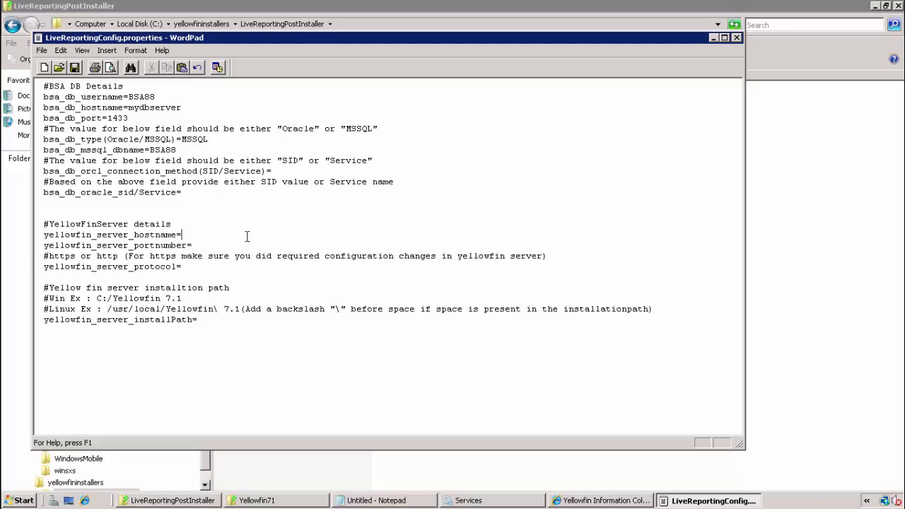
# Enter Yellowfin server hostname yfhost1, port 8082 and protocol http
pyautogui.write('yfhost1')
pyautogui.press('Down')
pyautogui.write('8082')
pyautogui.press('Down')
pyautogui.write('http')
pyautogui.press('Down')
pyautogui.press('Down')
pyautogui.press('Down')
# Paste C:/Users/Administrator/Yellowfin71 as the installPath value and check it
pyautogui.write('C:/Users/Administrator/Yellowfin71')
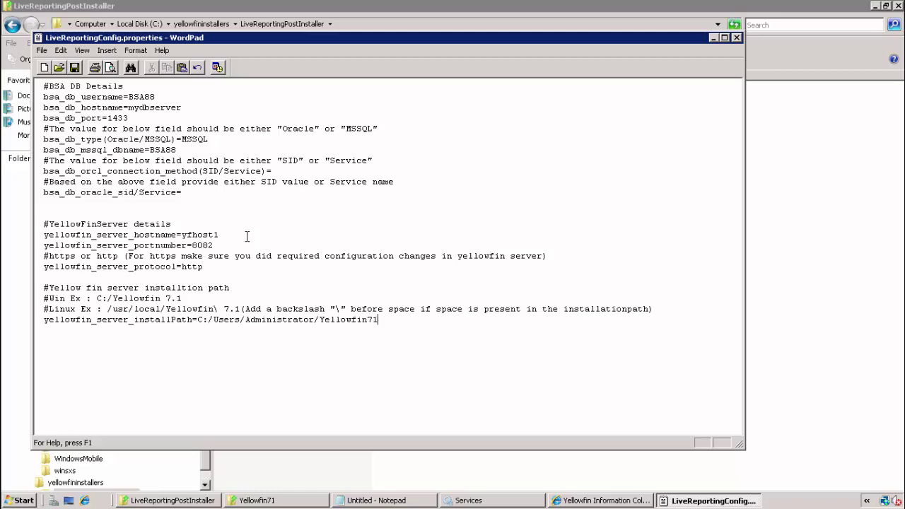
pyautogui.hotkey('ctrl', 'Left')
pyautogui.press('Up')
pyautogui.press('Down')
pyautogui.hotkey('shift', 'Left')
pyautogui.press('Down')
pyautogui.press('BackSpace')
# Save LiveReportingConfig.properties, close WordPad, and select postInstaller.bat
pyautogui.click(75, 70)
pyautogui.click(736, 35)
pyautogui.click(415, 168)
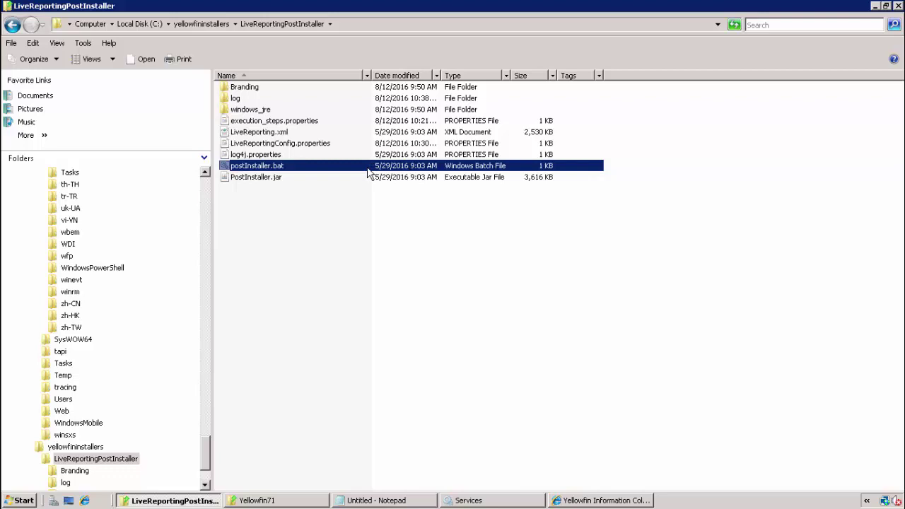
# Confirm in Services that the Yellowfin service is Started, then minimize Services
pyautogui.click(487, 500)
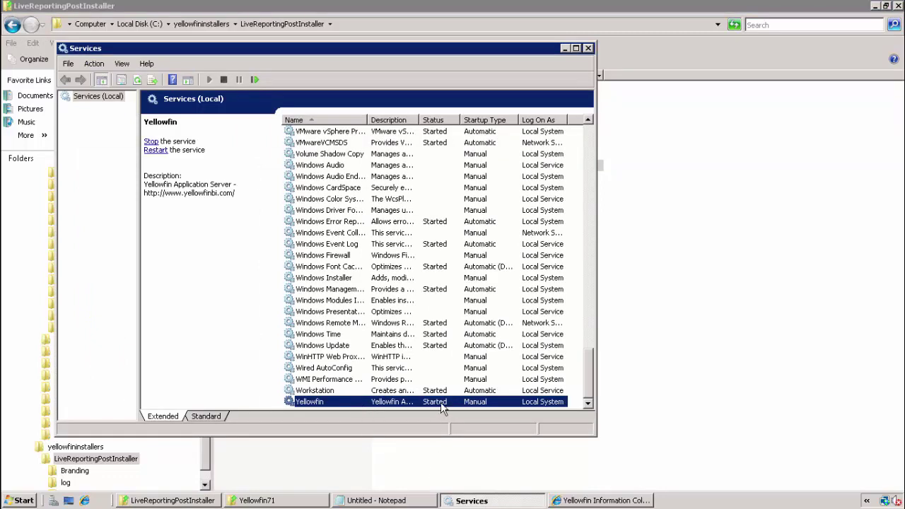
pyautogui.click(479, 502)
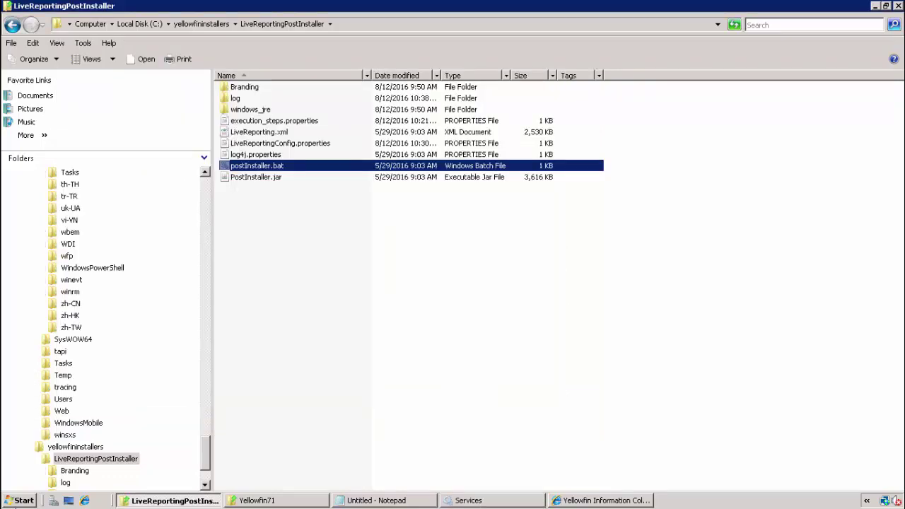
pyautogui.click(17, 502)
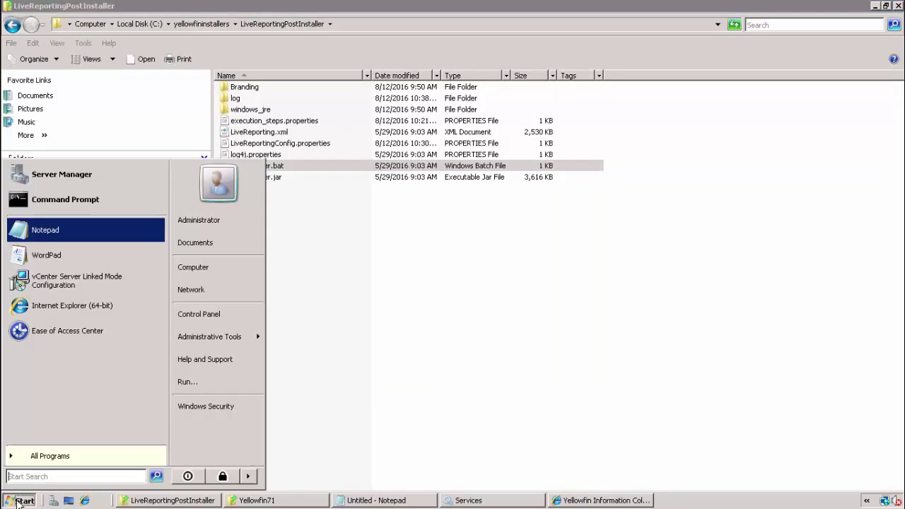
# Launch Command Prompt as administrator and copy the installer folder's path from Explorer
pyautogui.rightClick(55, 211)
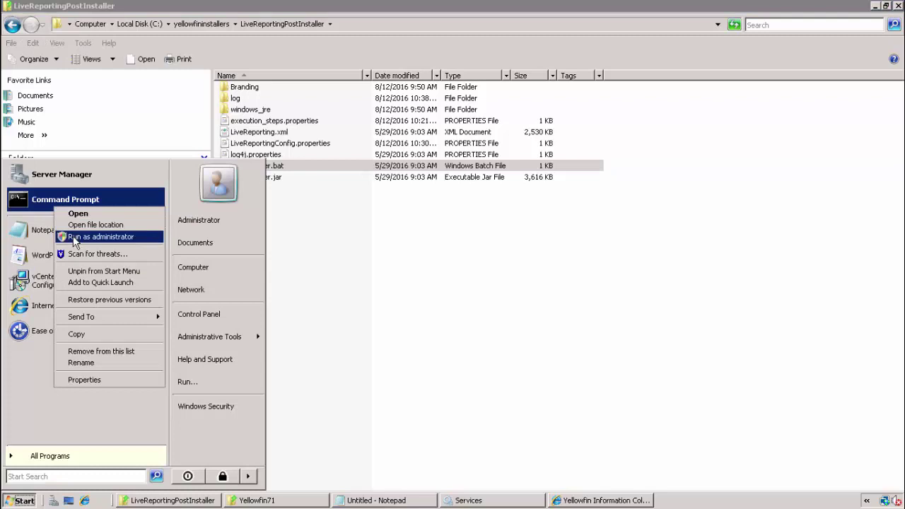
pyautogui.click(73, 234)
pyautogui.moveTo(208, 53); pyautogui.dragTo(337, 112)
pyautogui.click(351, 26)
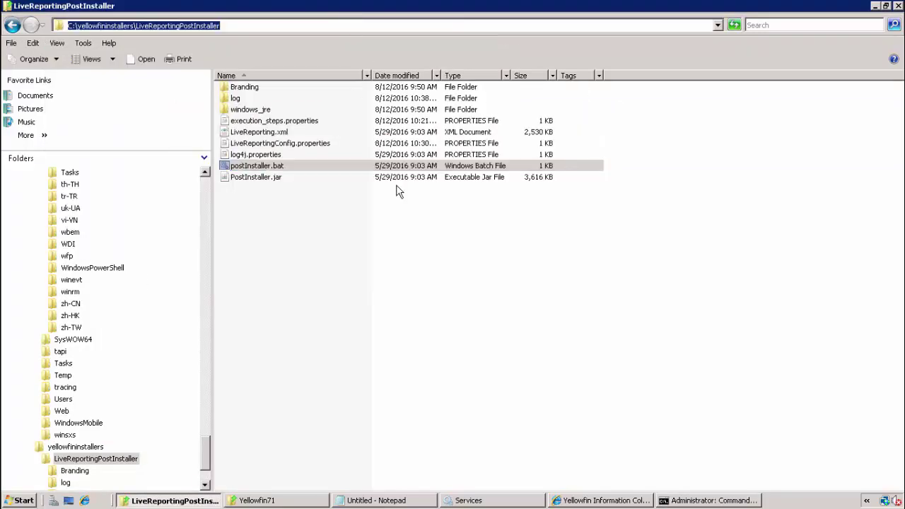
pyautogui.click(661, 502)
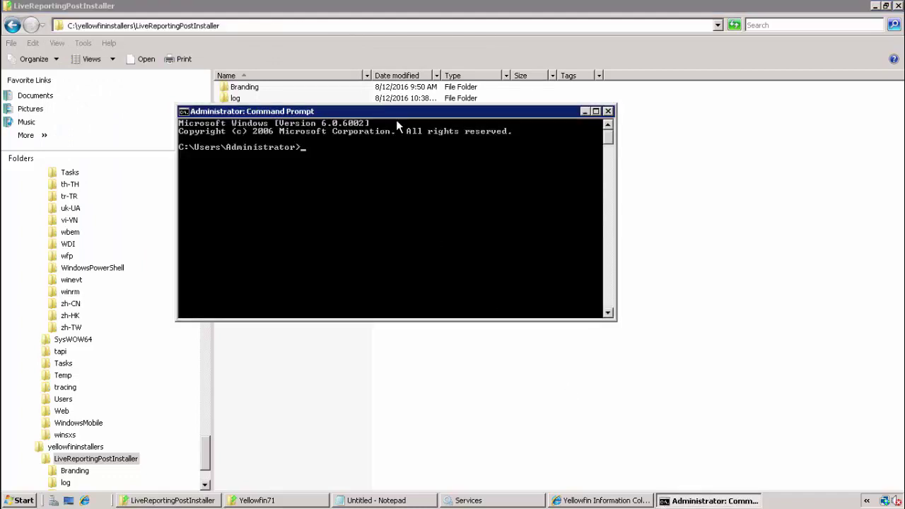
pyautogui.moveTo(390, 114); pyautogui.dragTo(412, 246)
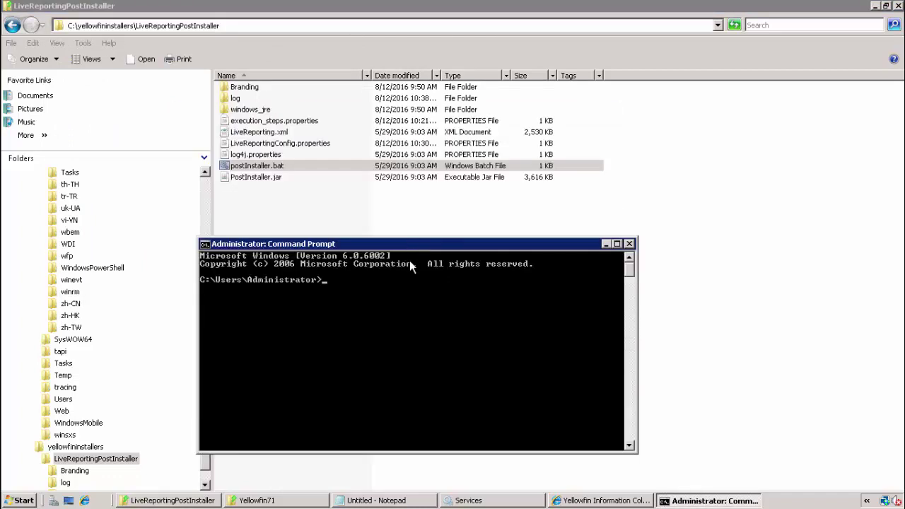
# Change directory to C:\yellowfininstallers\LiveReportingPostInstaller and enter postInstaller.bat
pyautogui.write('cd')
pyautogui.rightClick(409, 260)
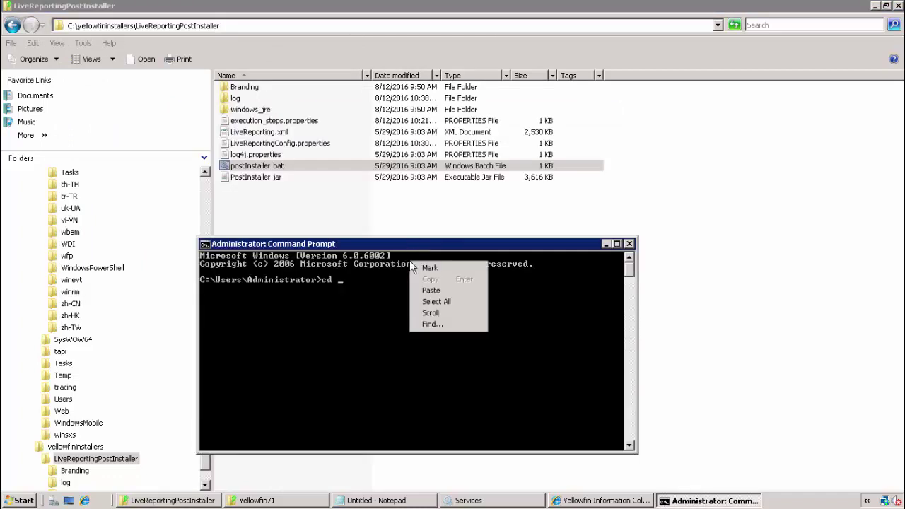
pyautogui.click(440, 286)
pyautogui.press('Return')
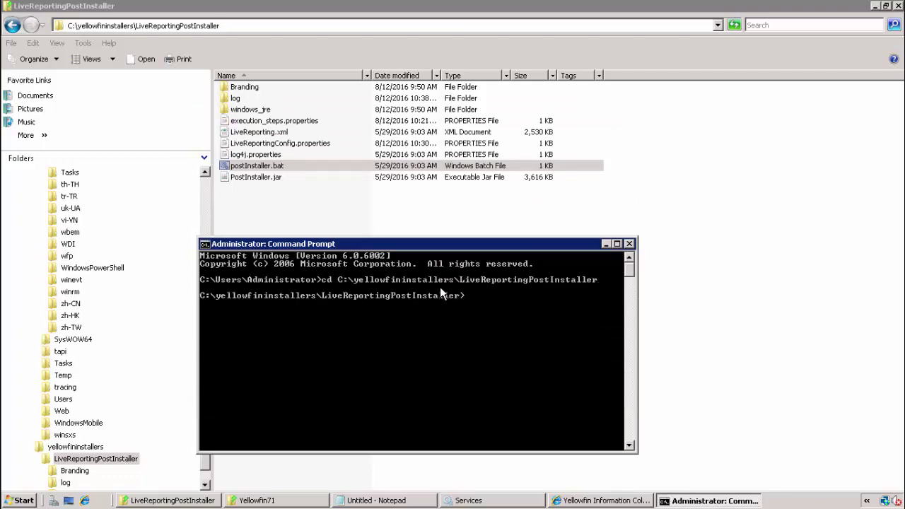
pyautogui.write('postInstaller.bat')
# Run postInstaller.bat, entering the BSA DB, Yellowfin admin, REPORT_ADMIN and Yellowfin DB passwords
pyautogui.press('Return')
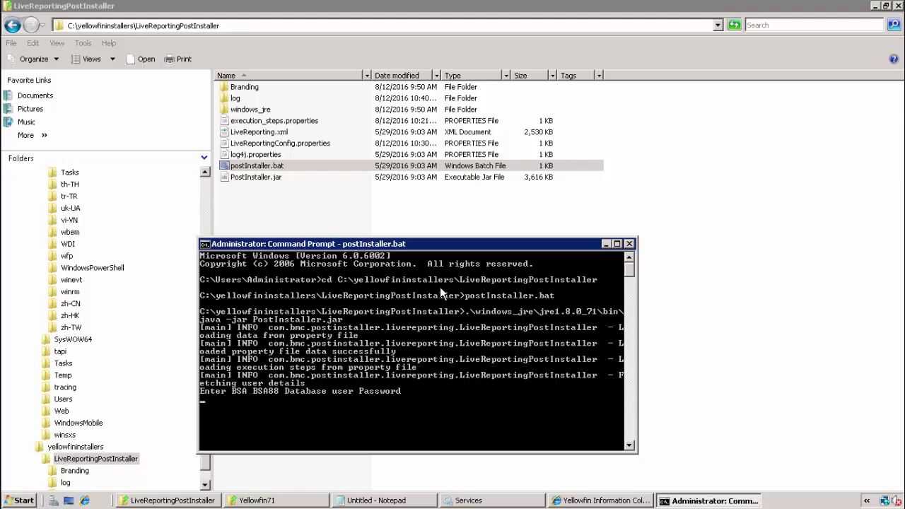
pyautogui.press('Return')
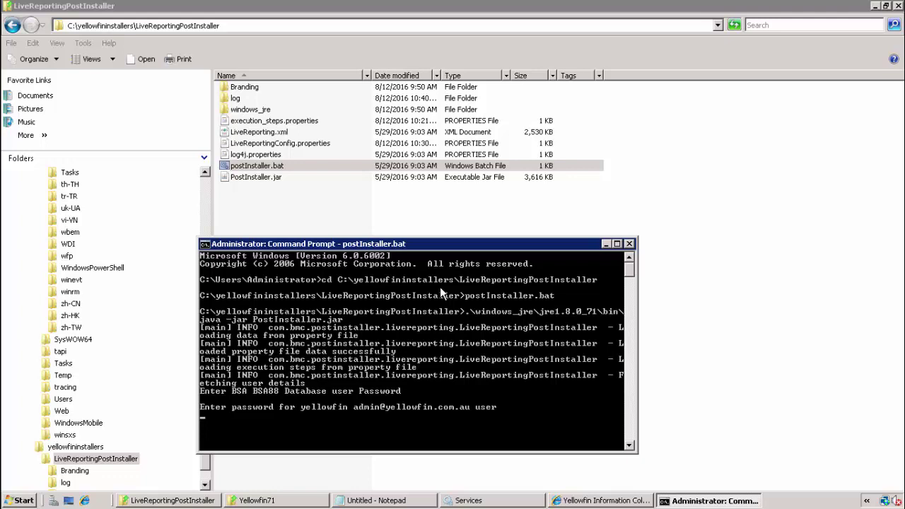
pyautogui.press('Return')
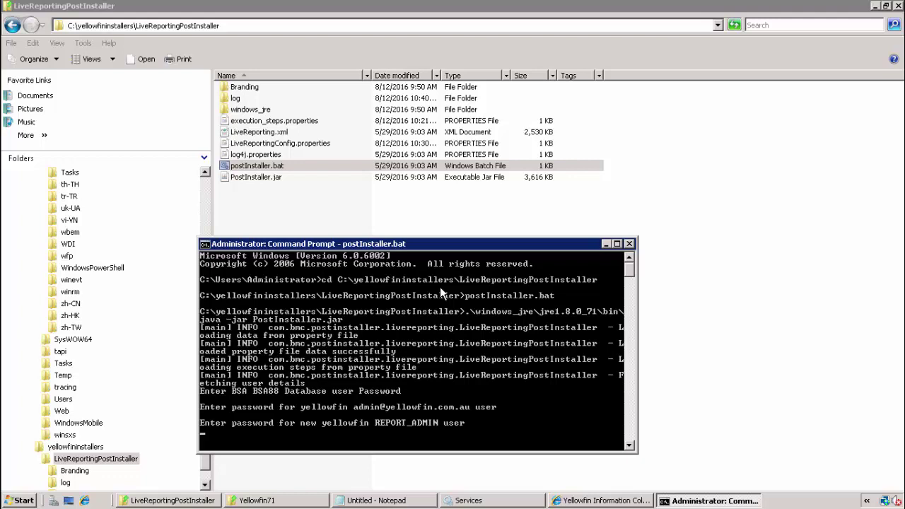
pyautogui.press('Return')
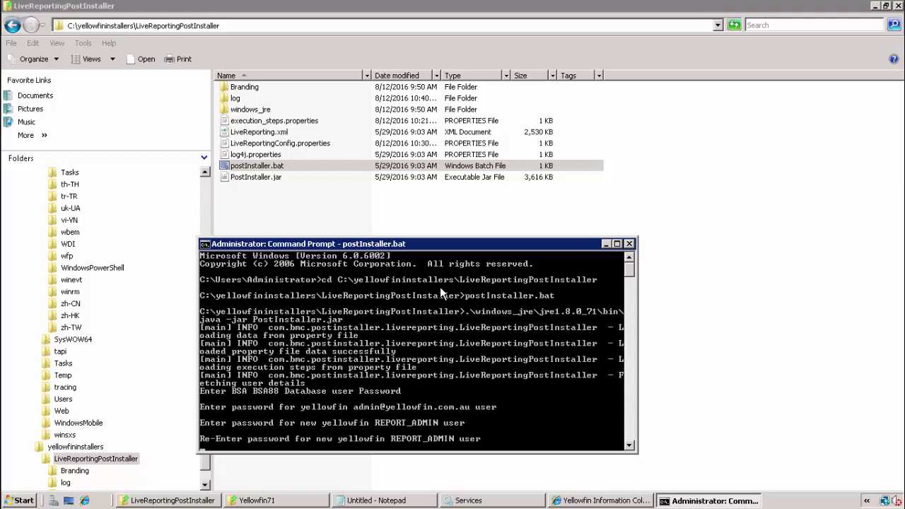
pyautogui.press('Return')
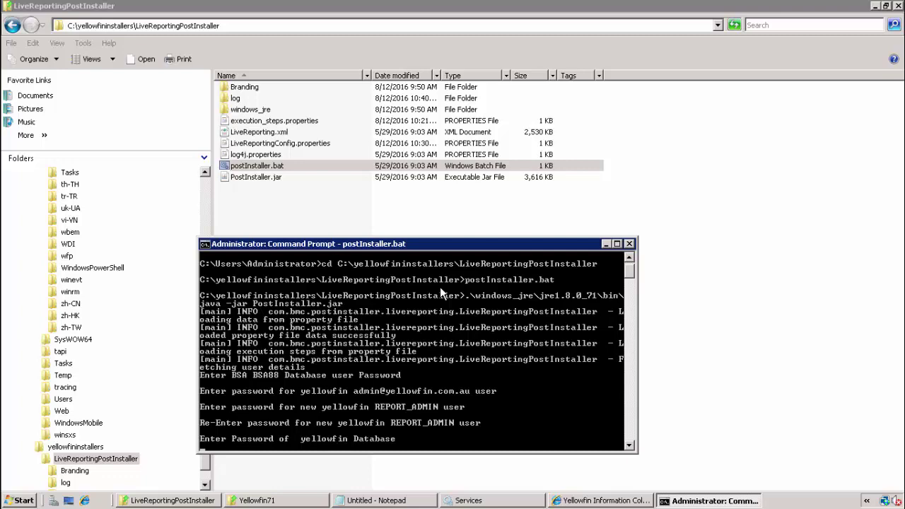
pyautogui.press('Return')
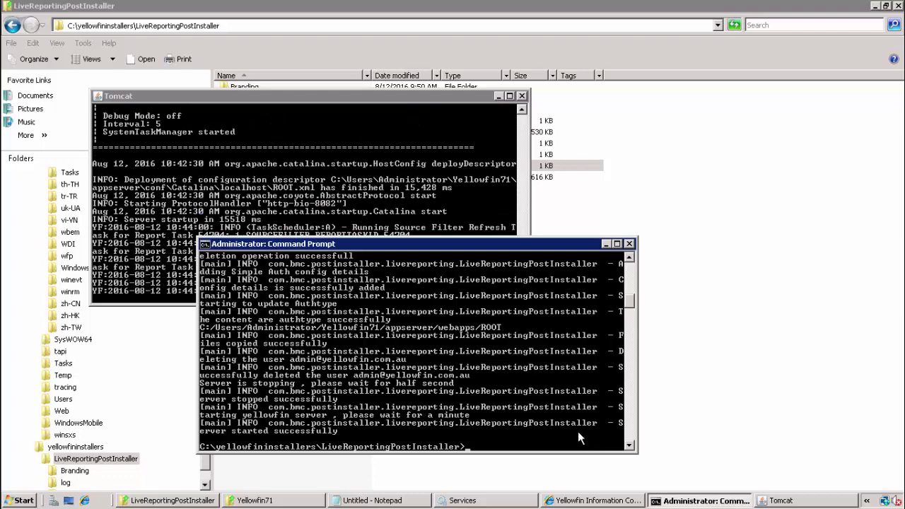
# Open yellowfinpostinstaller.log from the log folder, review its final lines, and close it
pyautogui.click(619, 60)
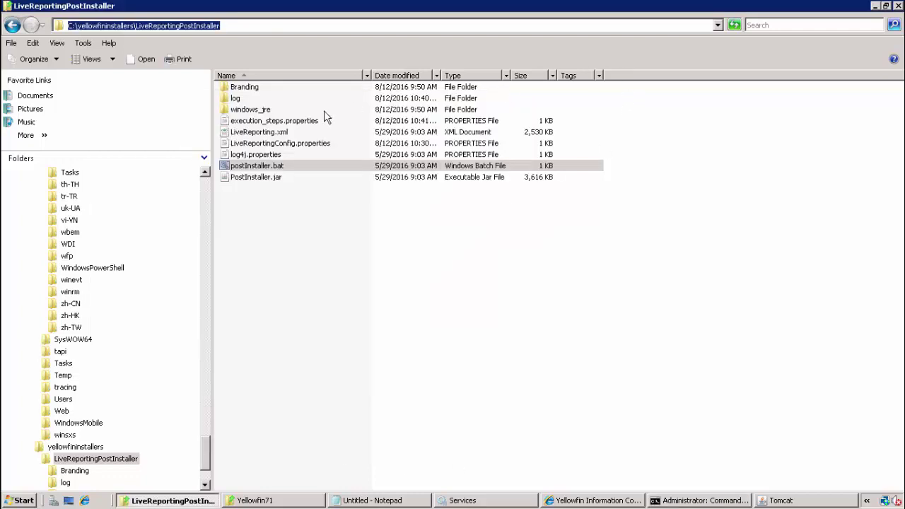
pyautogui.doubleClick(229, 99)
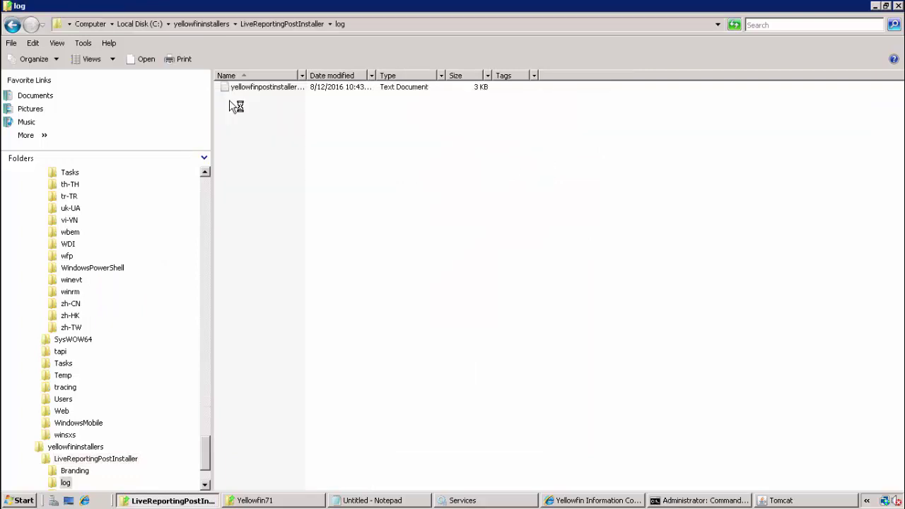
pyautogui.doubleClick(267, 88)
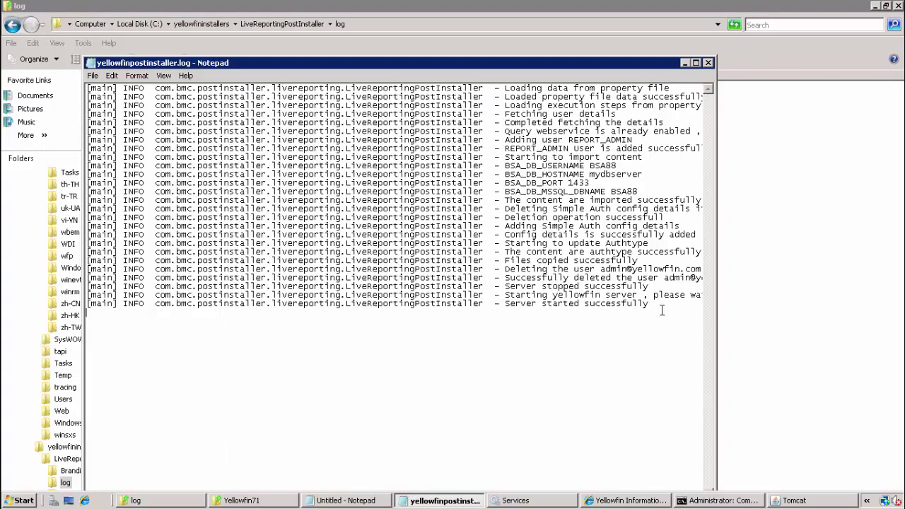
pyautogui.moveTo(661, 309); pyautogui.dragTo(577, 260)
pyautogui.click(570, 227)
pyautogui.click(708, 62)
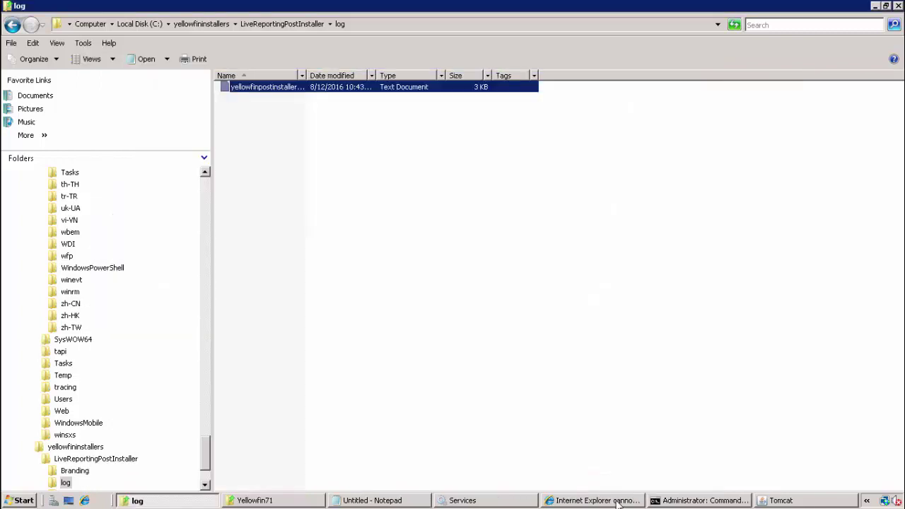
# Reload localhost:8082 and log in to Yellowfin as REPORT_ADMIN
pyautogui.click(617, 502)
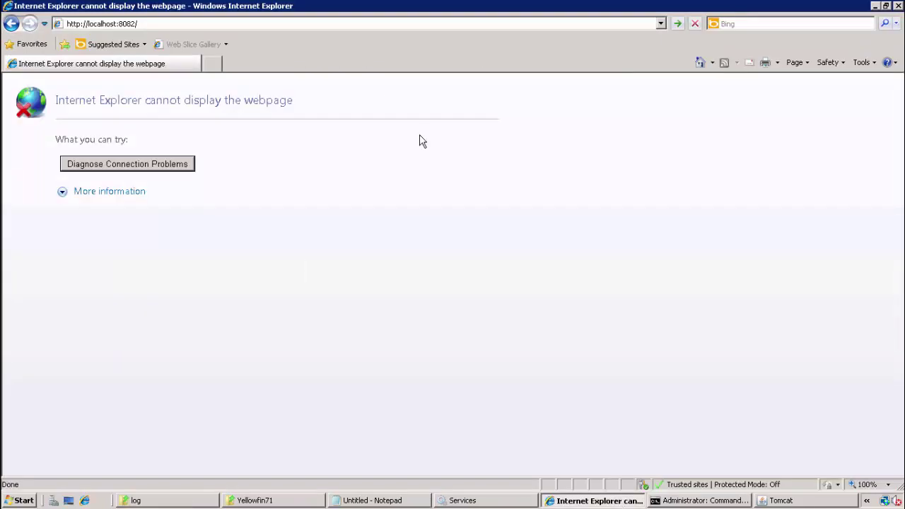
pyautogui.click(262, 24)
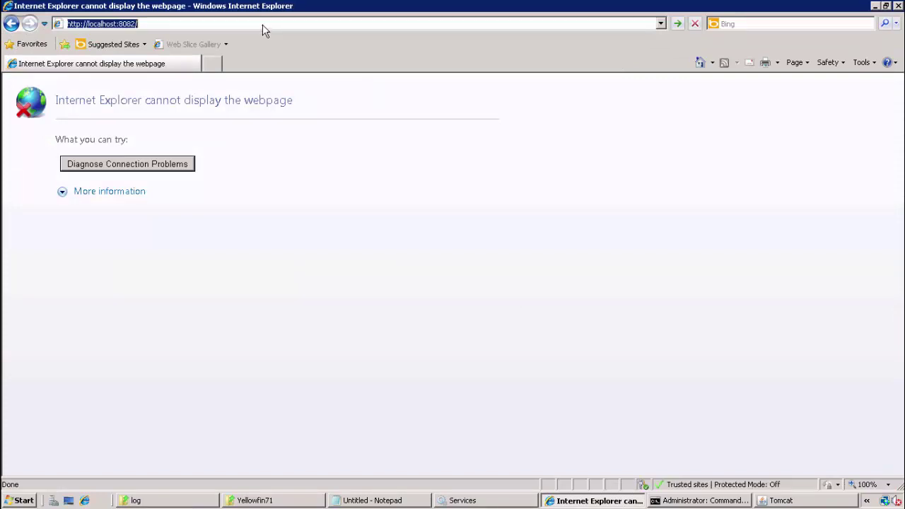
pyautogui.press('Return')
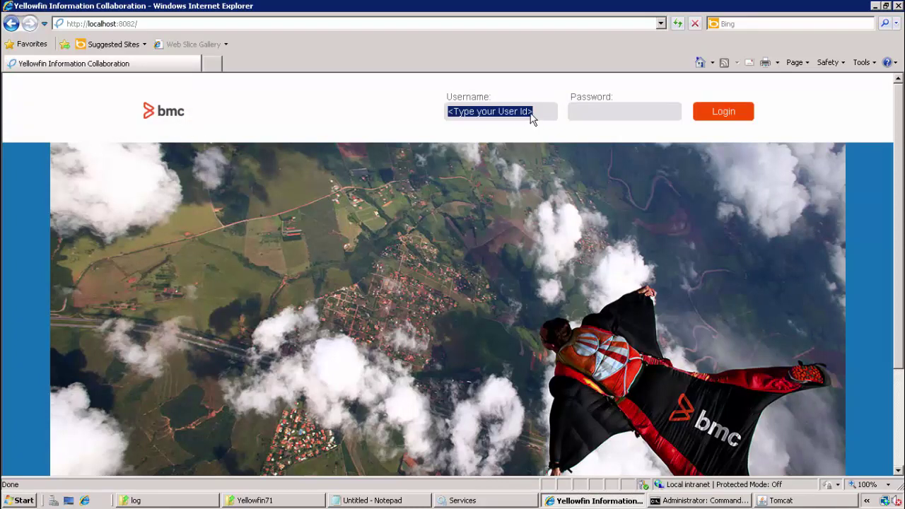
pyautogui.write('REPORT_')
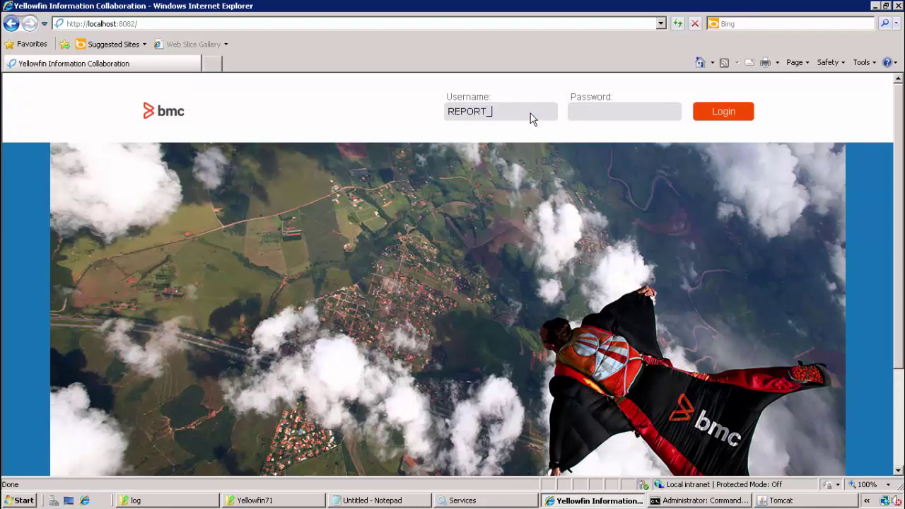
pyautogui.write('ADMtest')
pyautogui.press('Return')
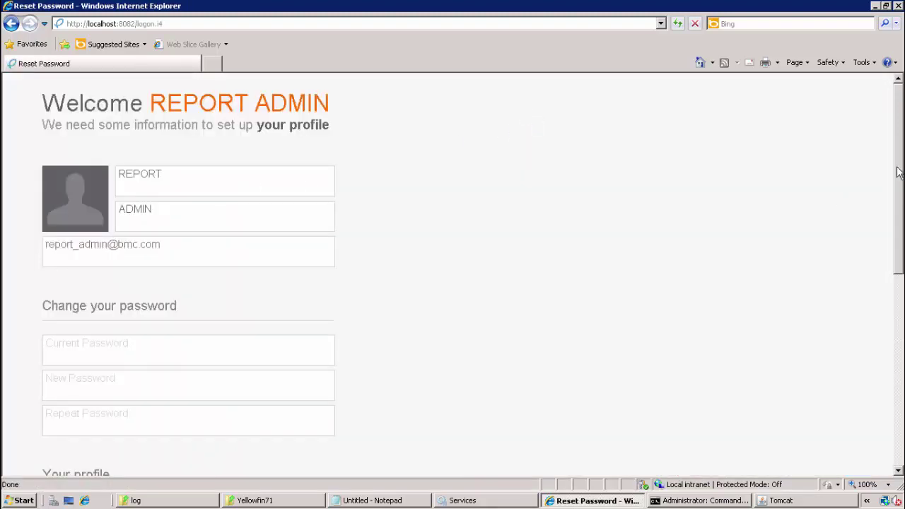
# Replace the REPORT_ADMIN password in personal settings, save, and log out
pyautogui.moveTo(901, 193); pyautogui.dragTo(902, 233)
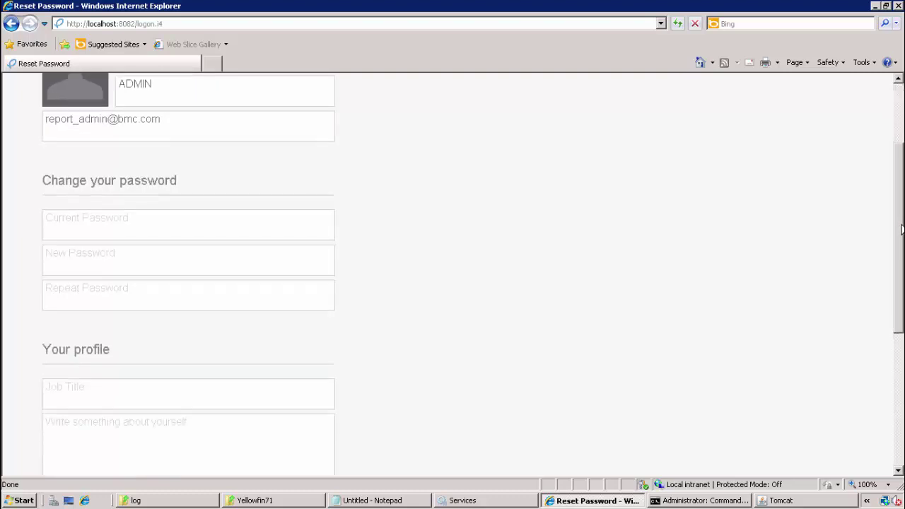
pyautogui.click(305, 221)
pyautogui.write('test')
pyautogui.press('Tab')
pyautogui.write('admin')
pyautogui.press('Tab')
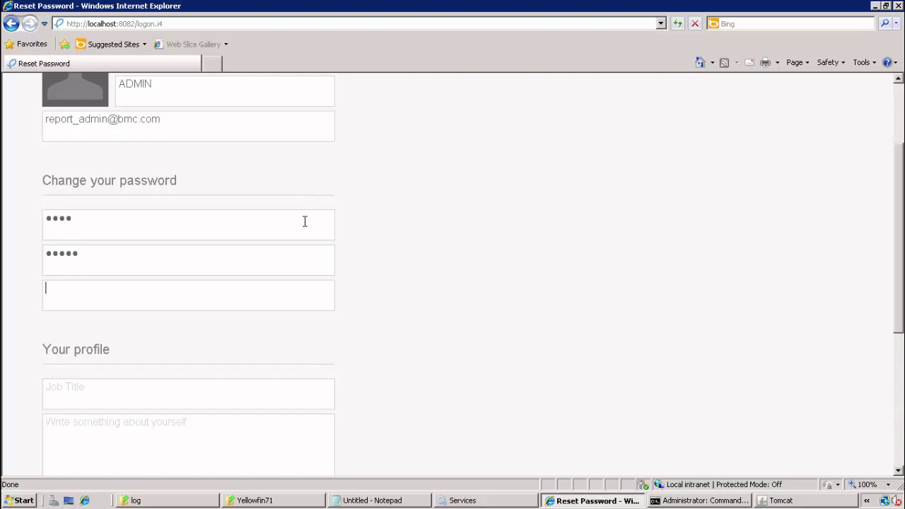
pyautogui.write('admin')
pyautogui.moveTo(898, 246); pyautogui.dragTo(898, 371)
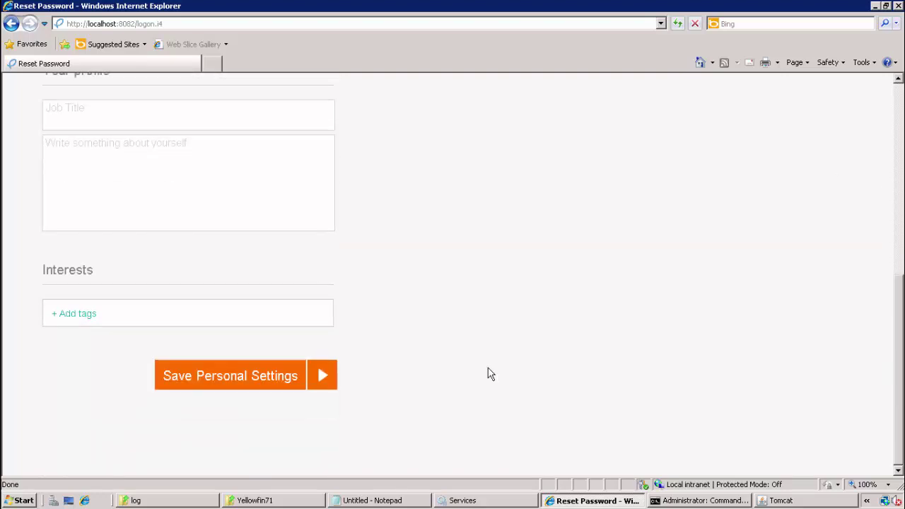
pyautogui.click(298, 380)
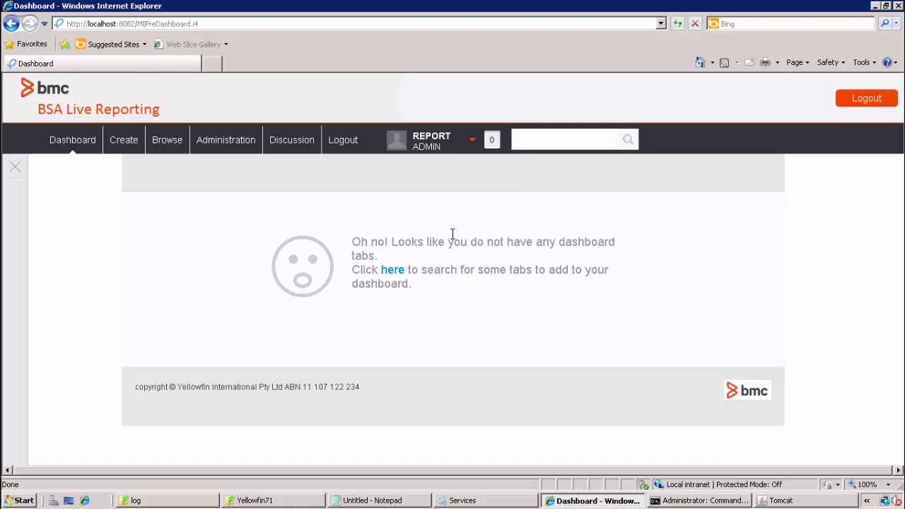
pyautogui.click(863, 103)
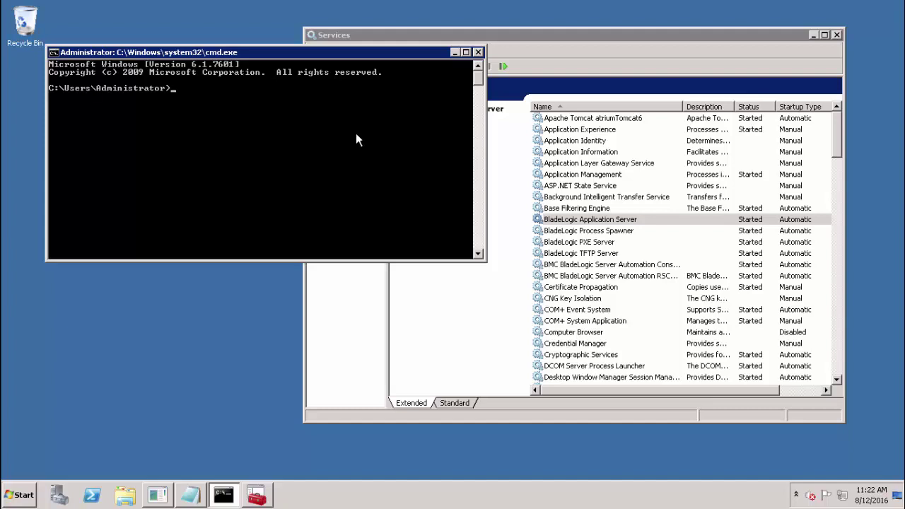
# Start blasadmin -a and list the current Live Reporting settings with show live all
pyautogui.write('blasadmin -a')
pyautogui.press('Return')
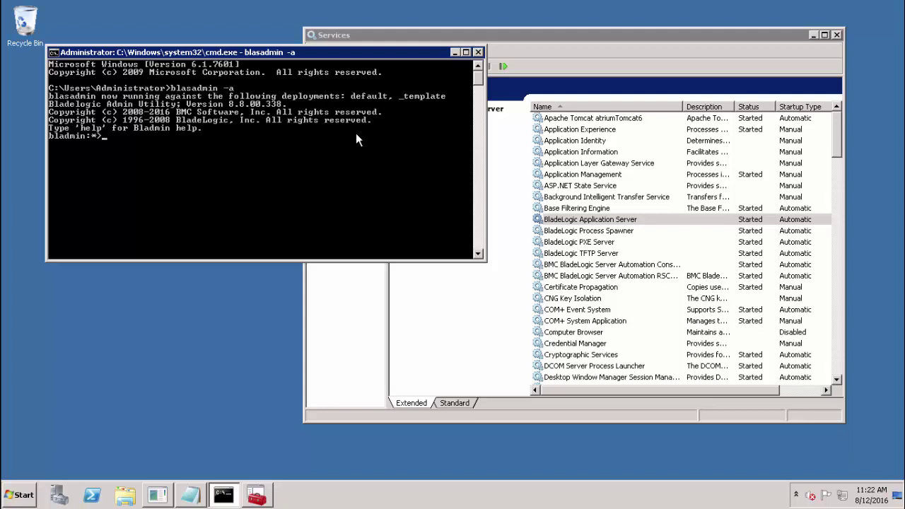
pyautogui.write('show live al')
pyautogui.write('l')
pyautogui.press('Return')
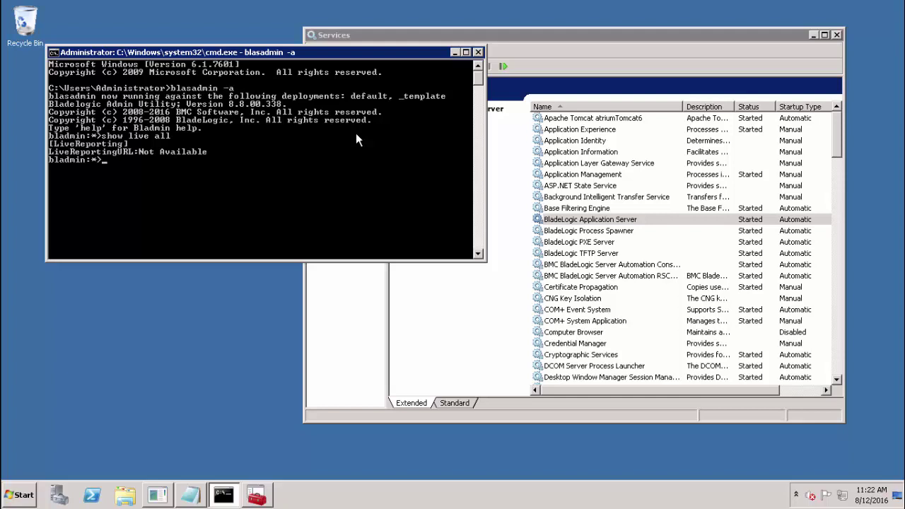
pyautogui.rightClick(356, 133)
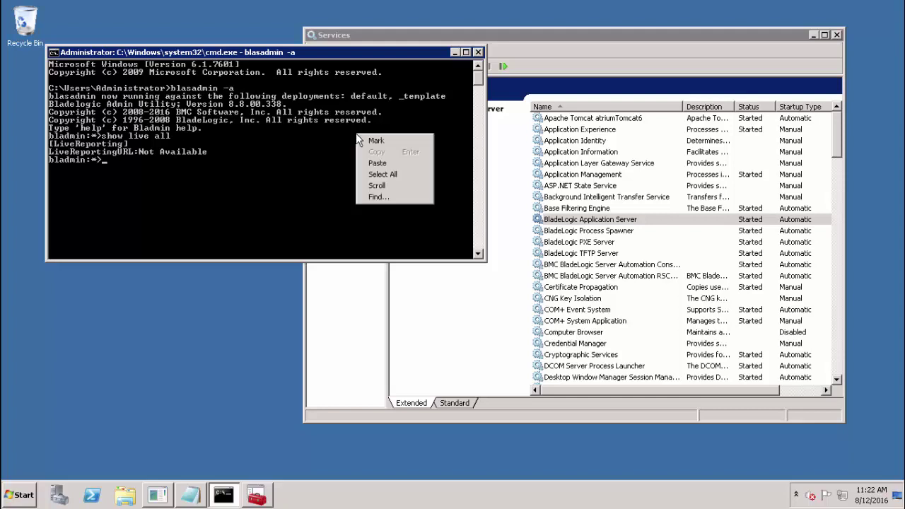
pyautogui.click(388, 161)
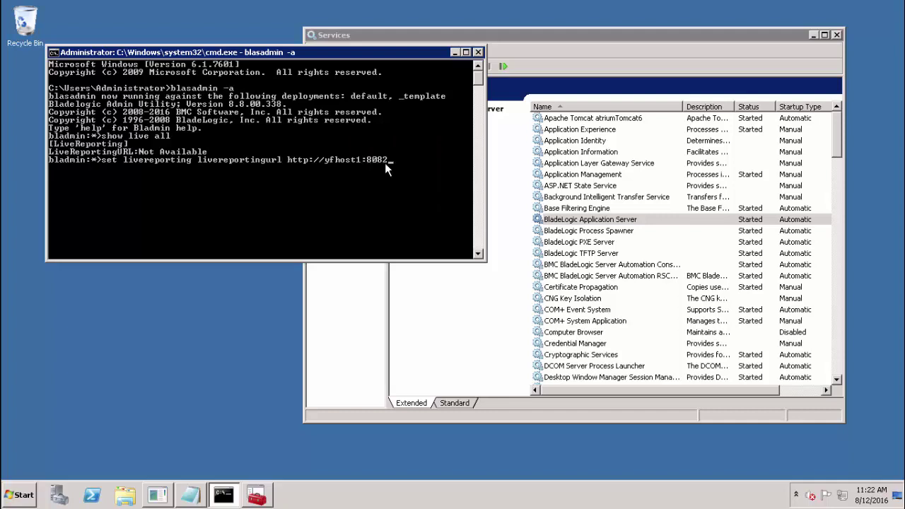
pyautogui.press('Return')
pyautogui.write('show live all')
pyautogui.press('Return')
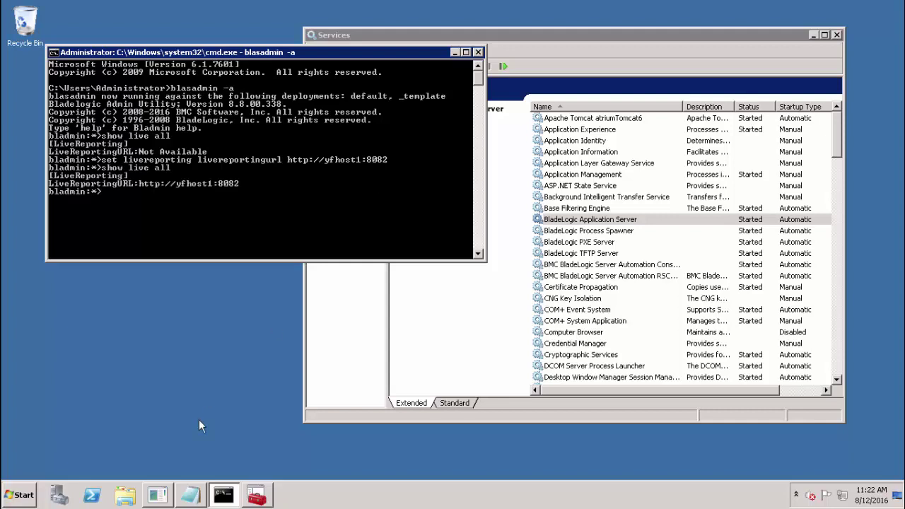
pyautogui.write('exit')
pyautogui.press('Return')
# Restart the BladeLogic Application Server service from the Services window
pyautogui.click(258, 497)
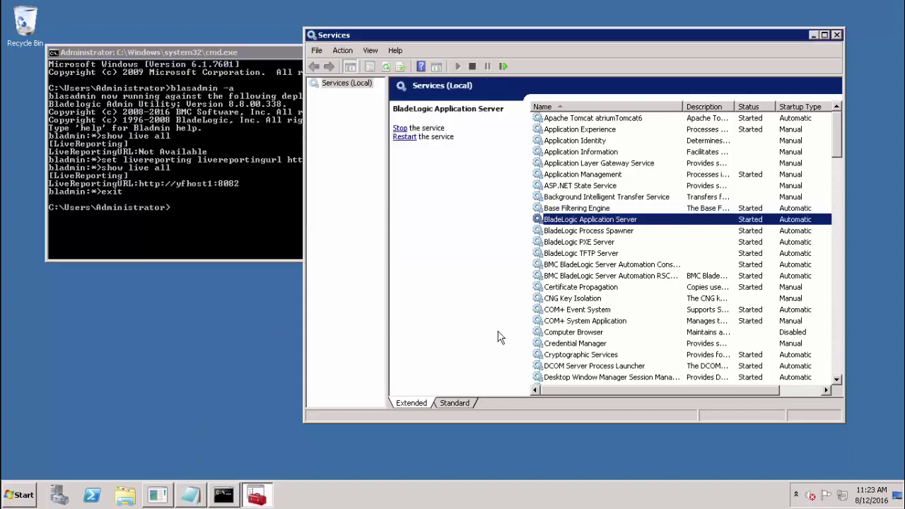
pyautogui.rightClick(621, 224)
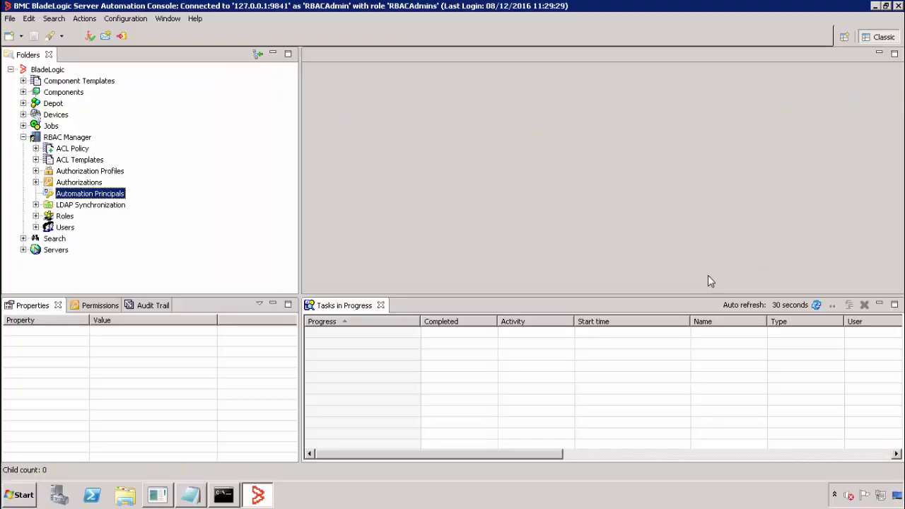
# Create the REPORT_ADMIN automation principal with ID REPORT_ADMIN and a confirmed passphrase
pyautogui.rightClick(113, 198)
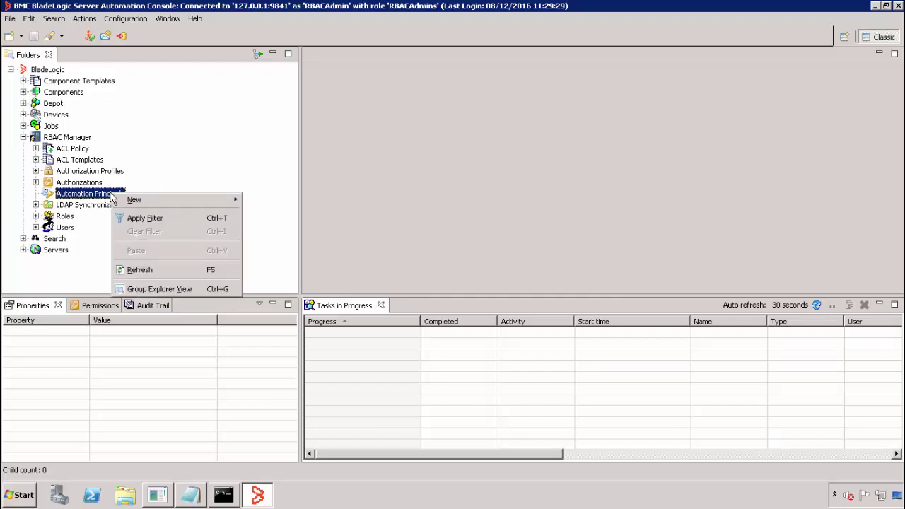
pyautogui.moveTo(124, 202)
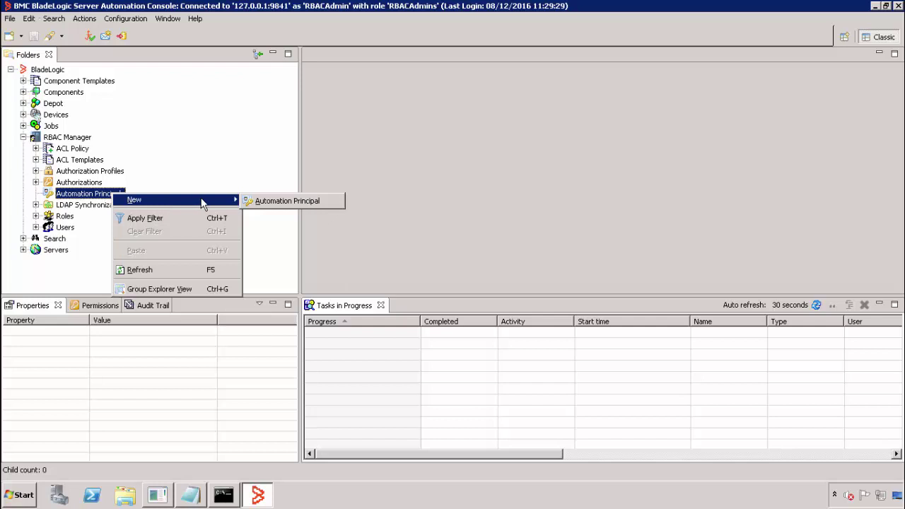
pyautogui.click(258, 204)
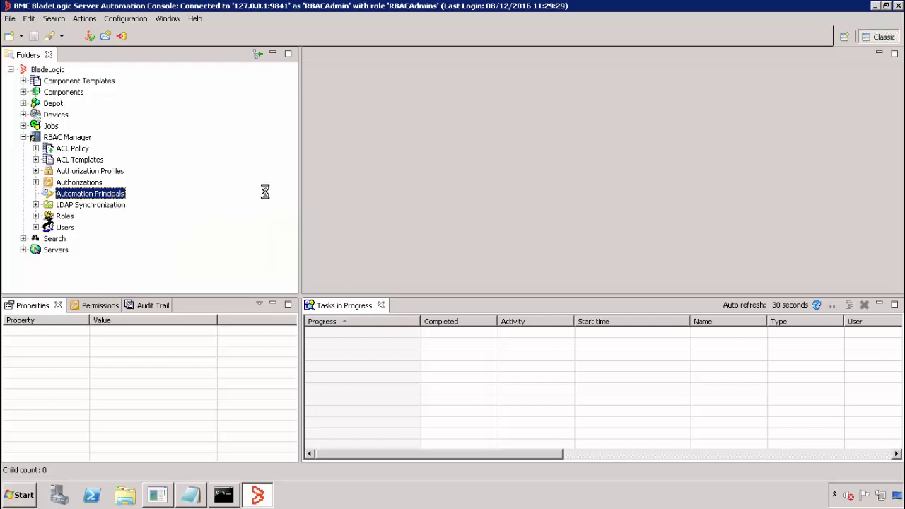
pyautogui.write('REPORT_ADMIN')
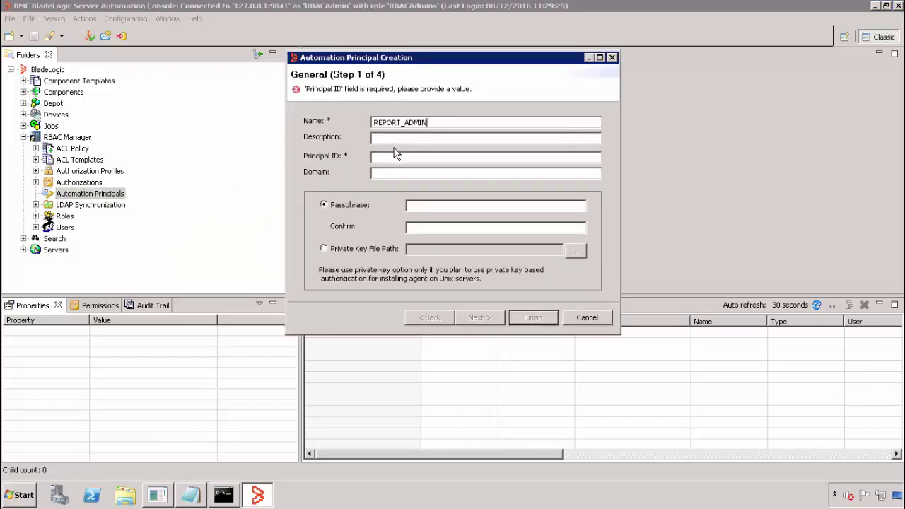
pyautogui.click(390, 157)
pyautogui.write('REPORT_ADMIN')
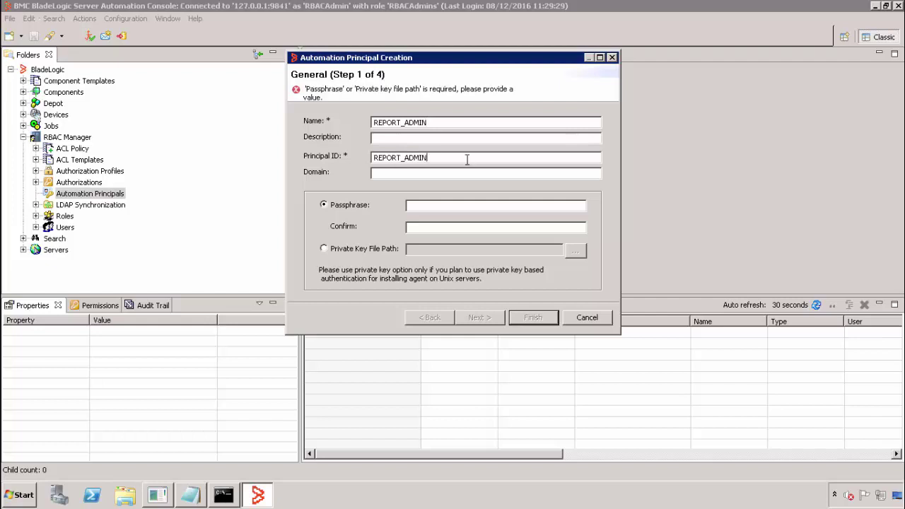
pyautogui.click(431, 206)
pyautogui.write('•••••')
pyautogui.press('Tab')
pyautogui.write('•')
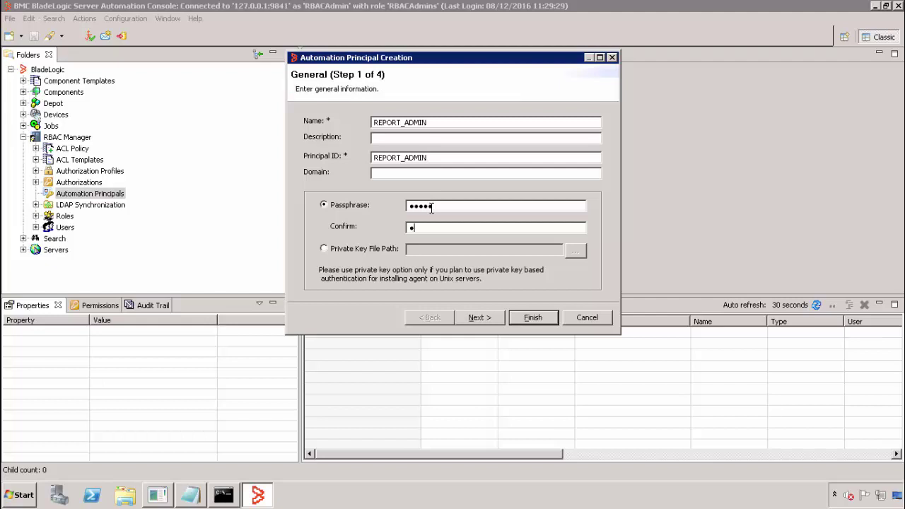
pyautogui.write('••••')
pyautogui.click(533, 319)
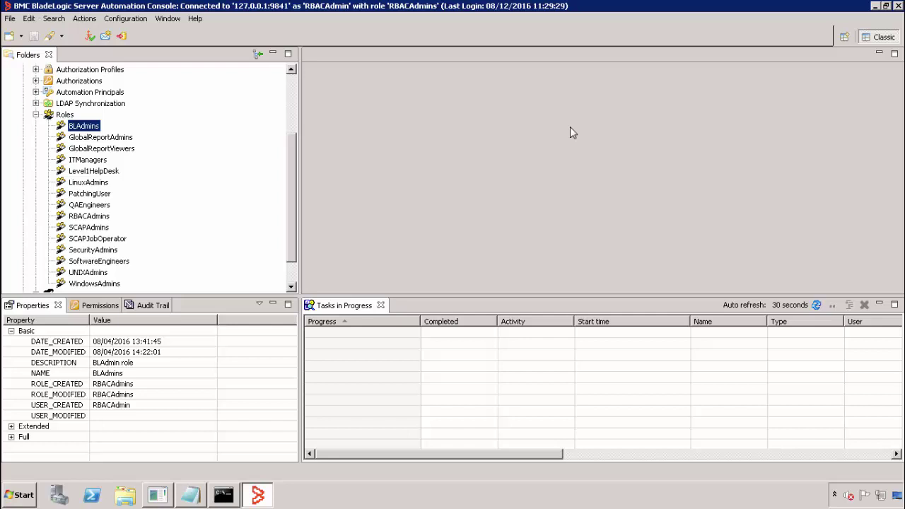
# Open the BLAdmins role and browse its available System authorizations
pyautogui.rightClick(87, 131)
pyautogui.click(107, 139)
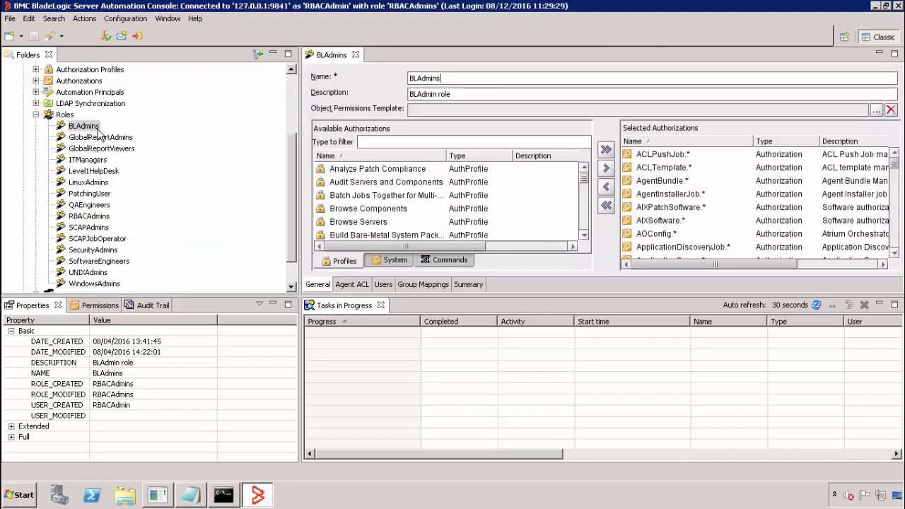
pyautogui.click(386, 262)
pyautogui.click(368, 222)
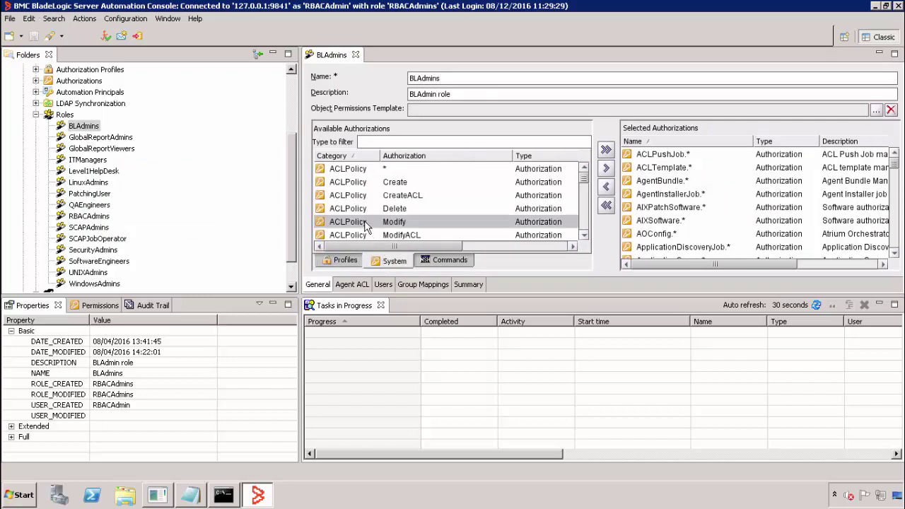
pyautogui.moveTo(587, 178); pyautogui.dragTo(588, 204)
pyautogui.click(586, 235)
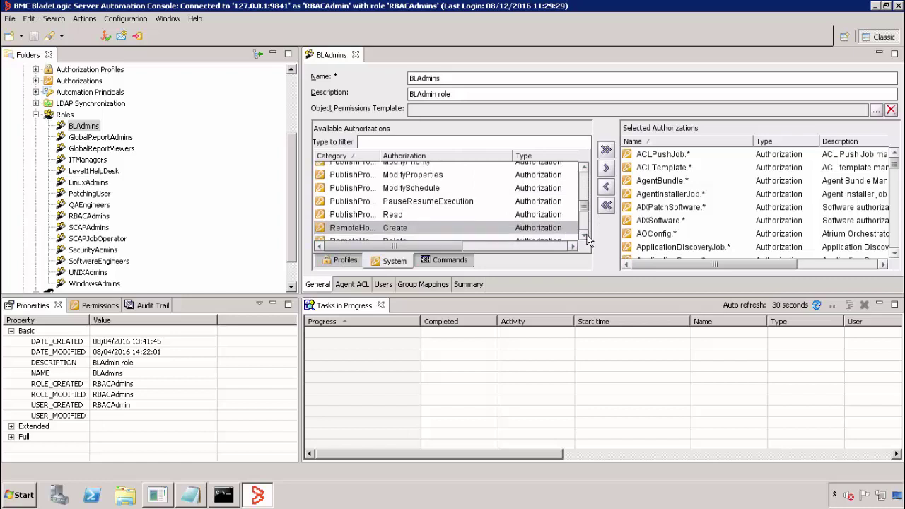
pyautogui.click(586, 235)
pyautogui.click(586, 237)
pyautogui.click(587, 237)
pyautogui.click(587, 237)
pyautogui.click(586, 237)
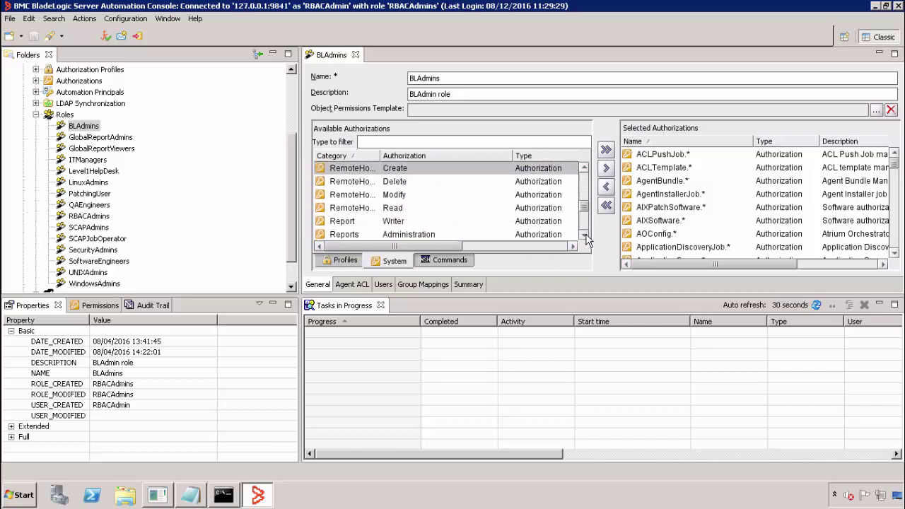
# Add the Report Writer authorization to BLAdmins, then save and close the role editor
pyautogui.click(356, 221)
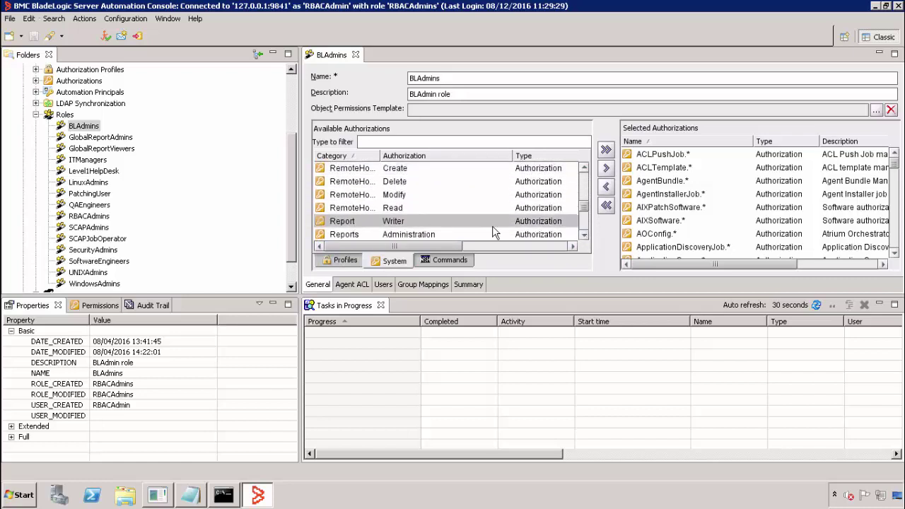
pyautogui.click(584, 236)
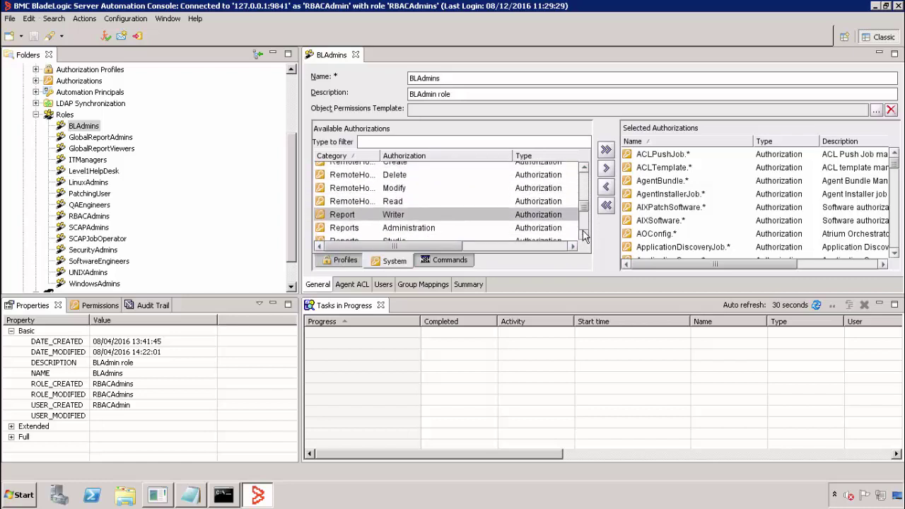
pyautogui.click(357, 227)
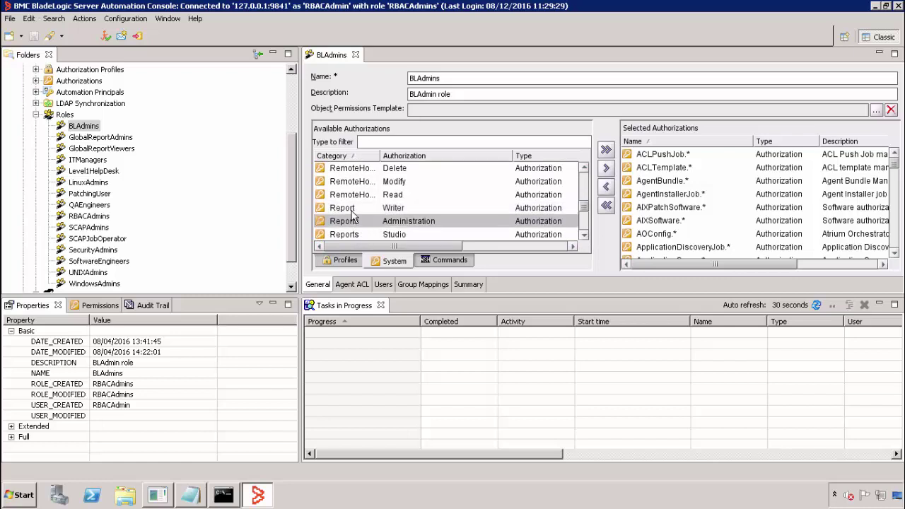
pyautogui.click(355, 210)
pyautogui.click(605, 170)
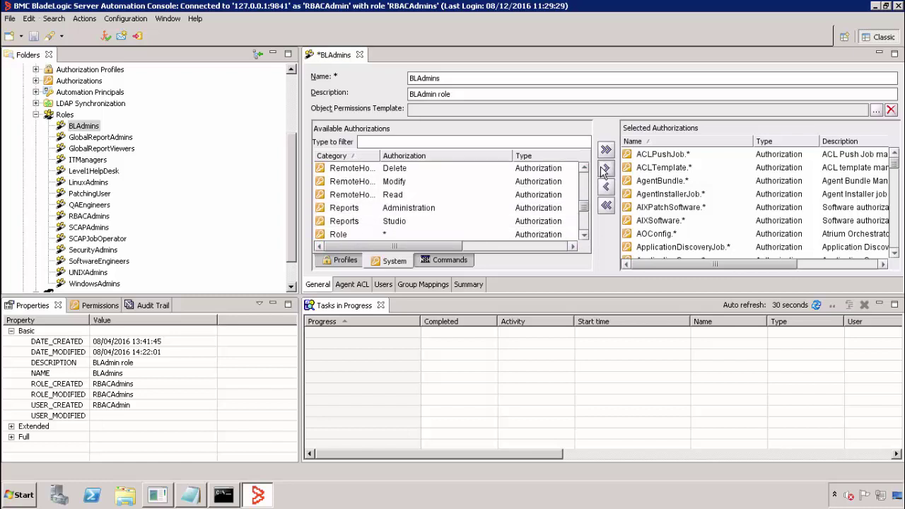
pyautogui.click(642, 181)
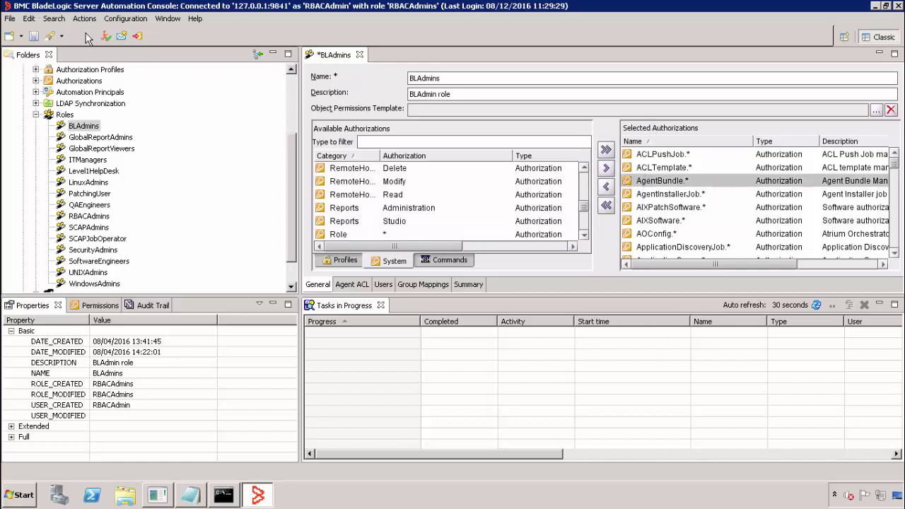
pyautogui.click(33, 35)
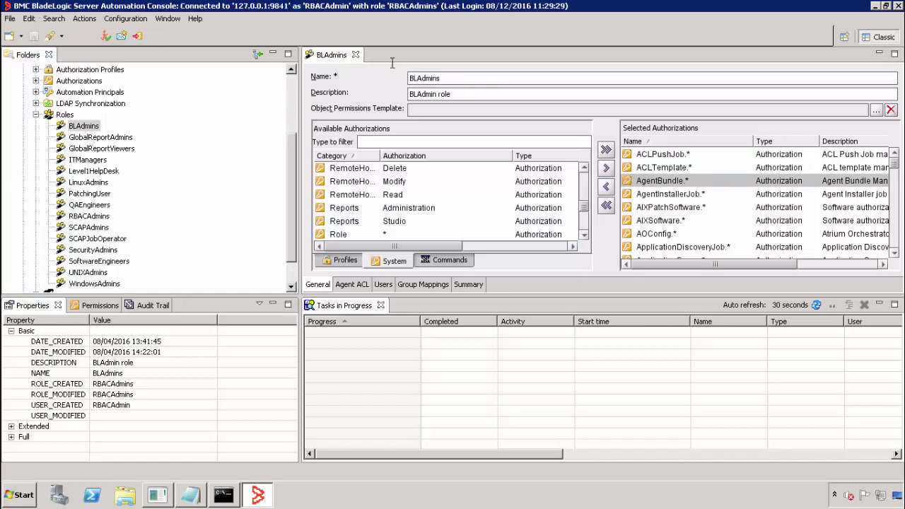
pyautogui.click(355, 55)
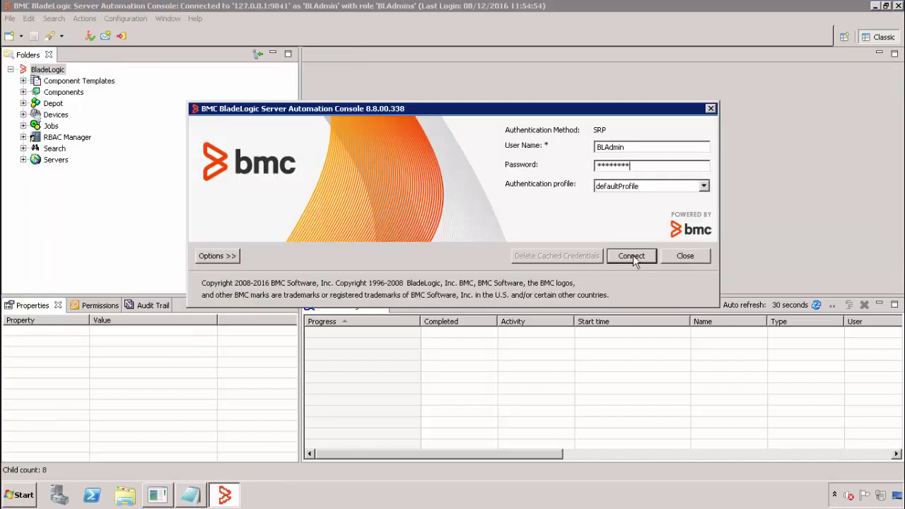
# Reconnect as BLAdmins and launch Live Reporting from the Configuration menu
pyautogui.click(632, 256)
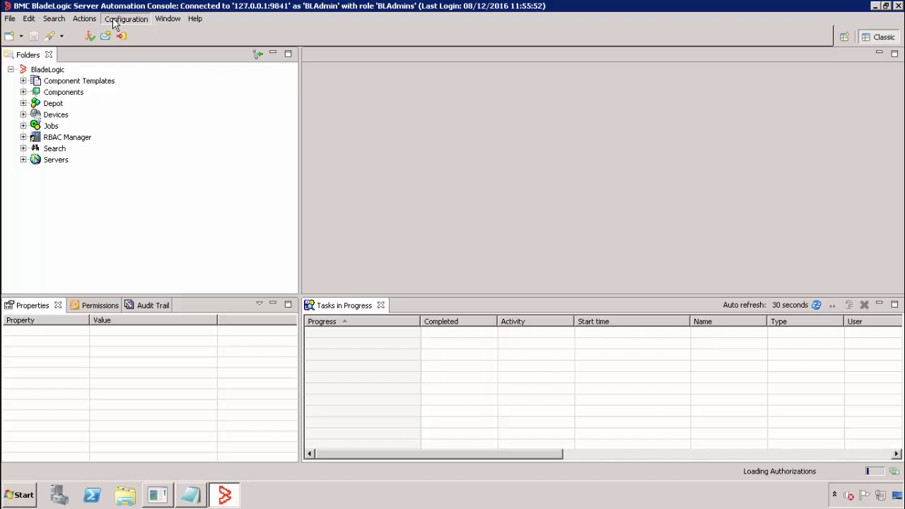
pyautogui.click(116, 19)
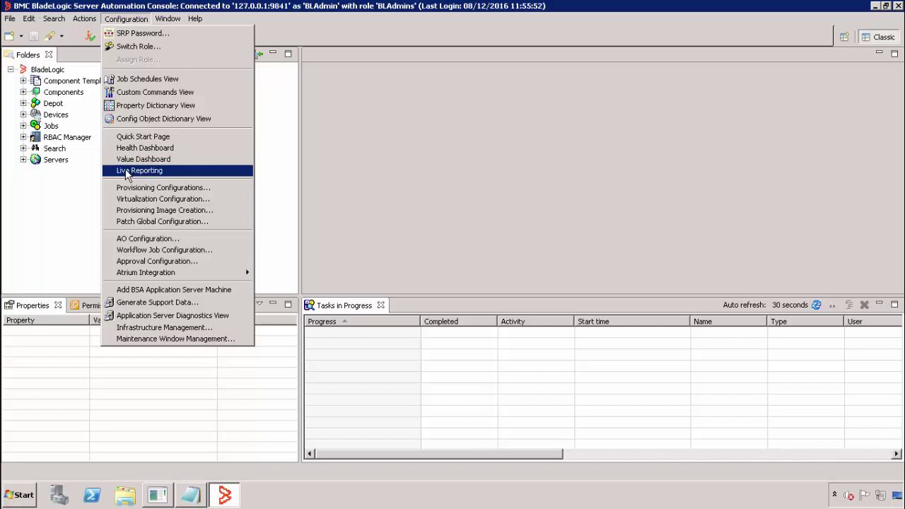
pyautogui.click(126, 175)
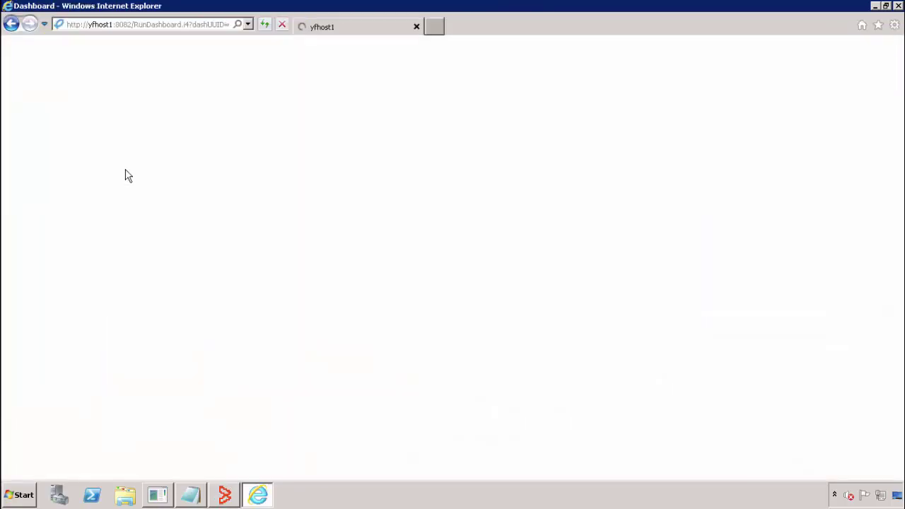